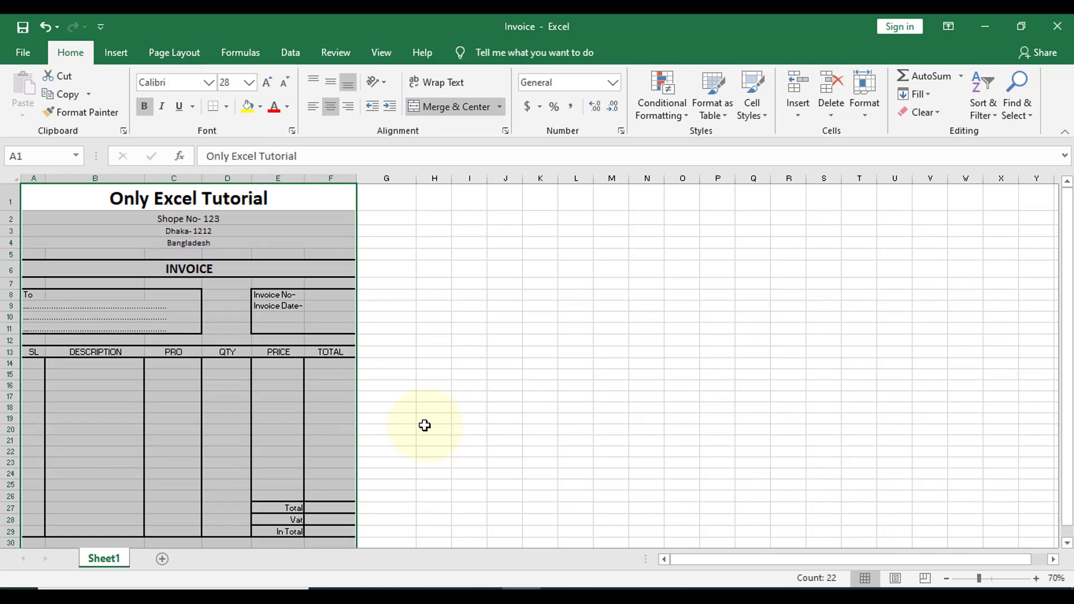
- Check how the finished invoice on Sheet1 looks in the print preview, and return to the worksheet
click(453, 402)
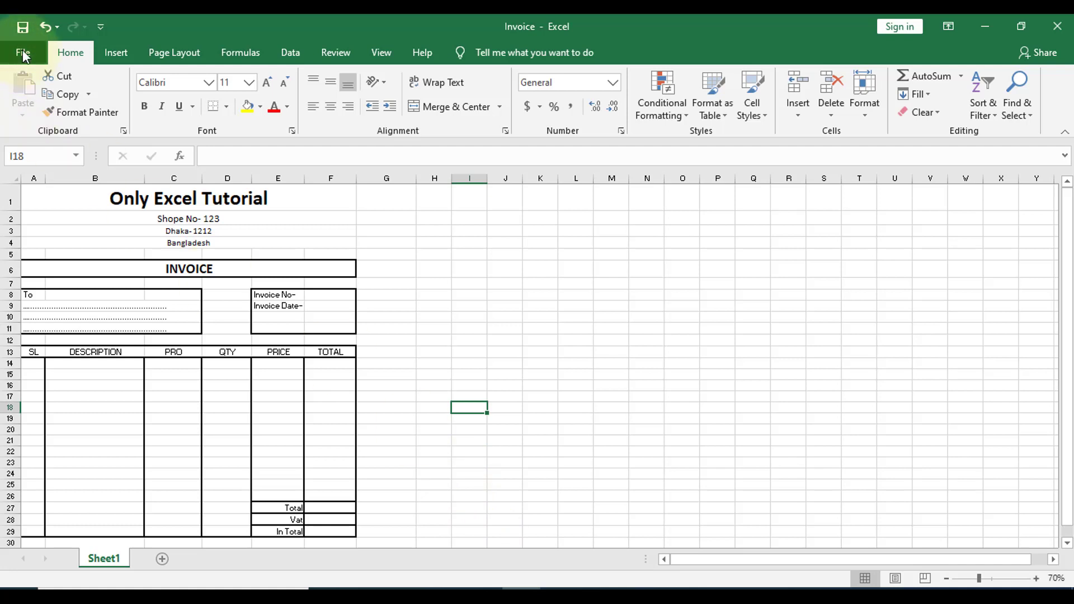
click(24, 53)
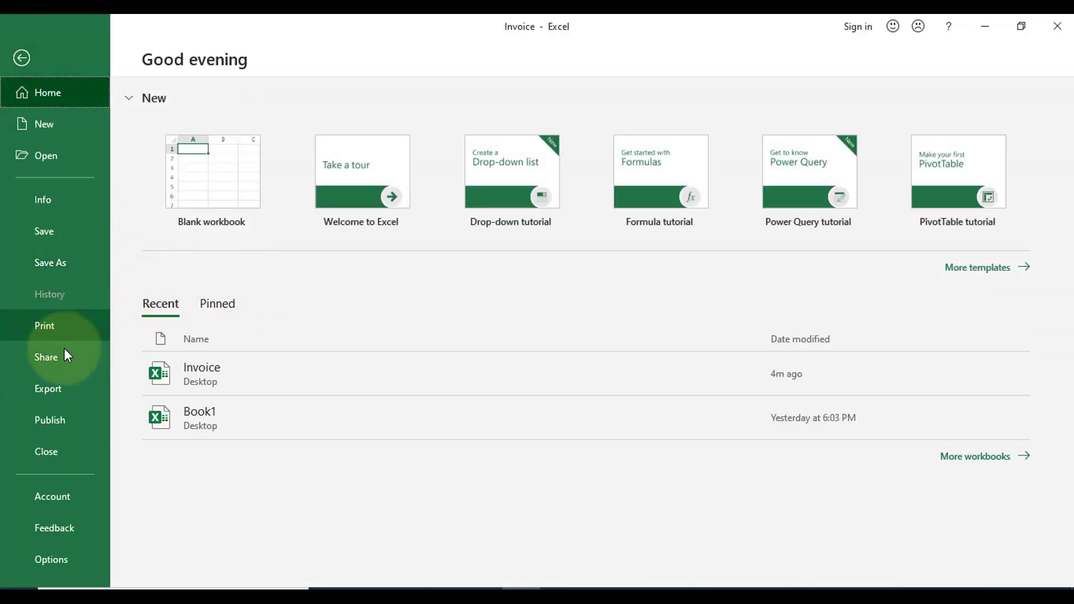
click(54, 328)
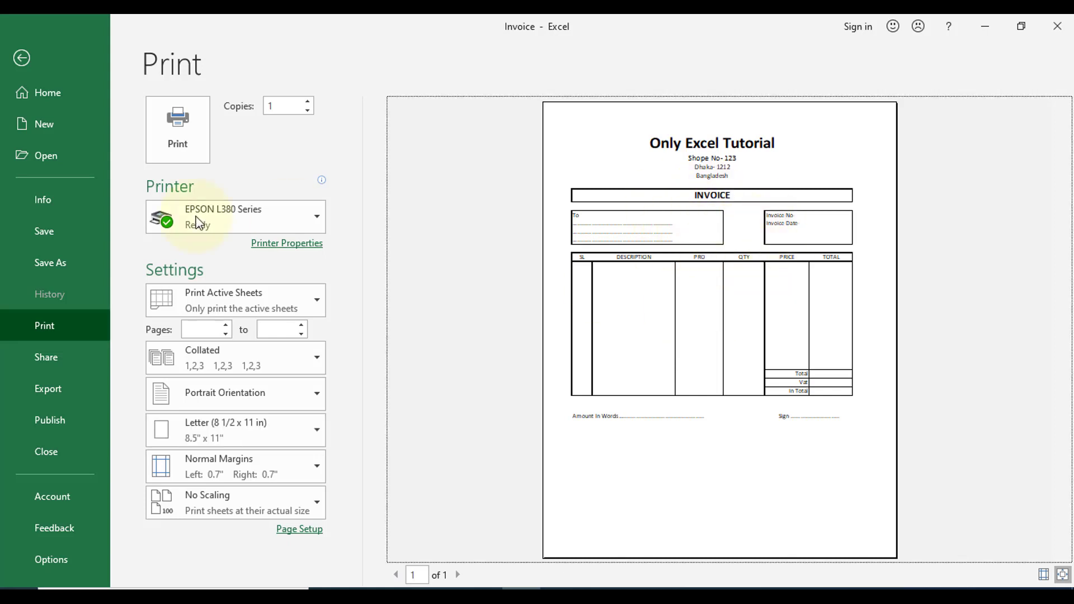
click(21, 58)
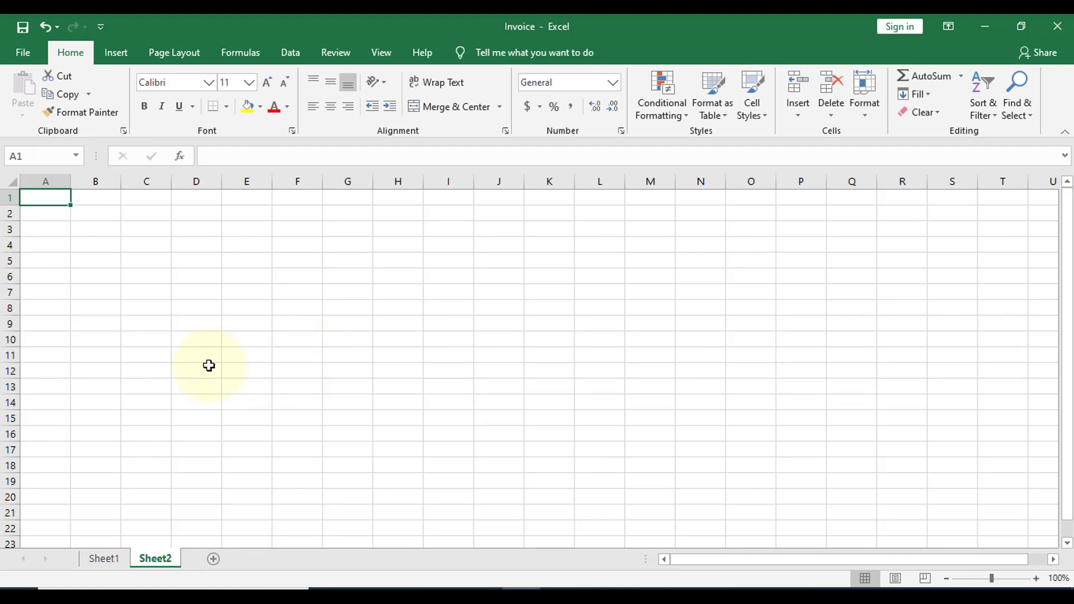
- Enter the business title "Only Excel Tutorial" in cell A1 of Sheet2
text(Only Ex)
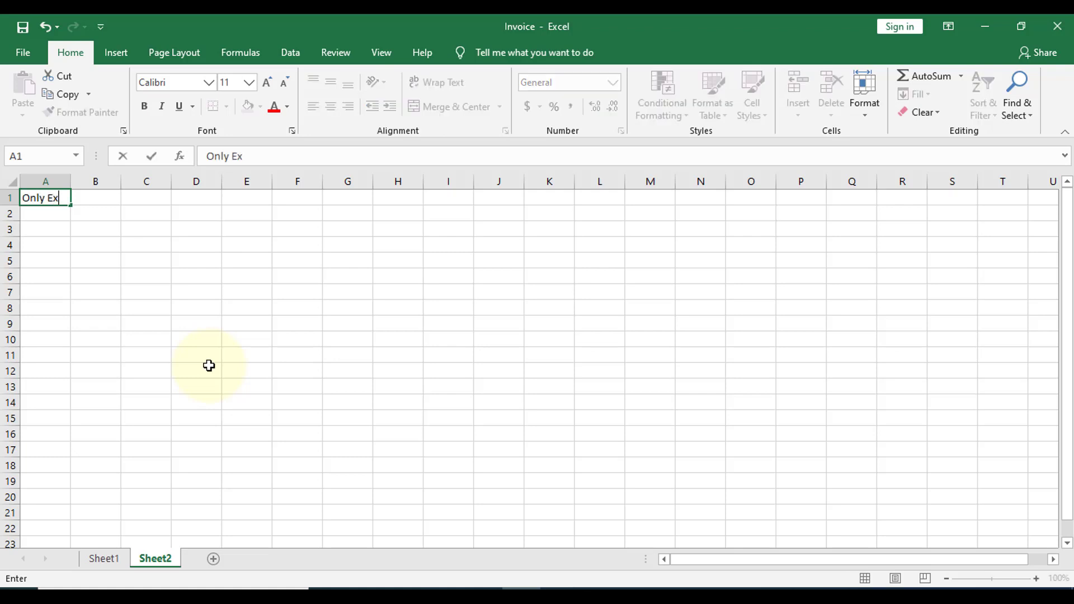
key(BackSpace)
key(BackSpace)
key(BackSpace)
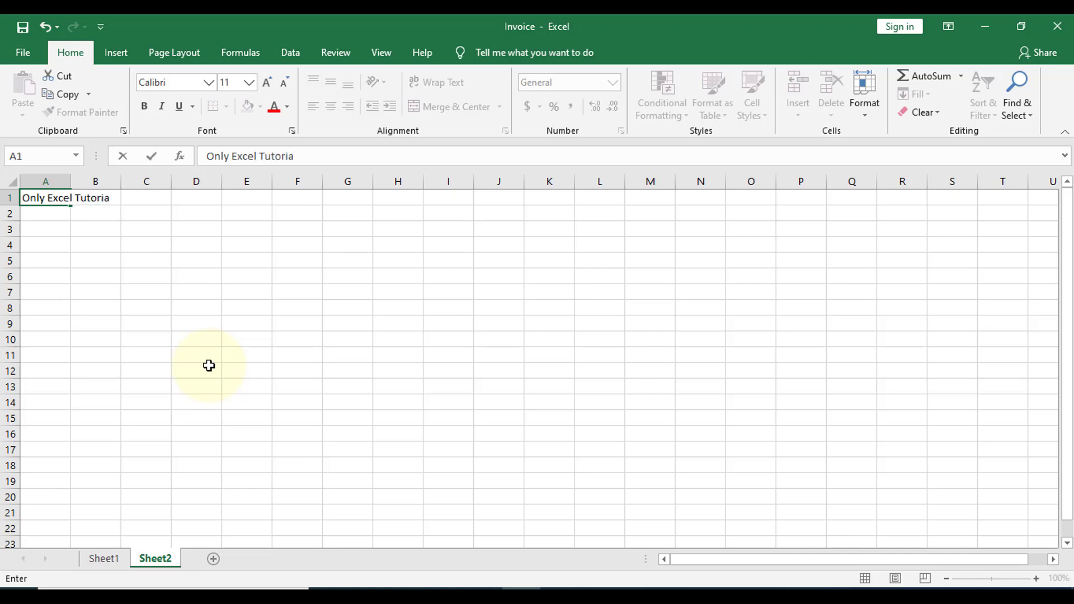
key(Return)
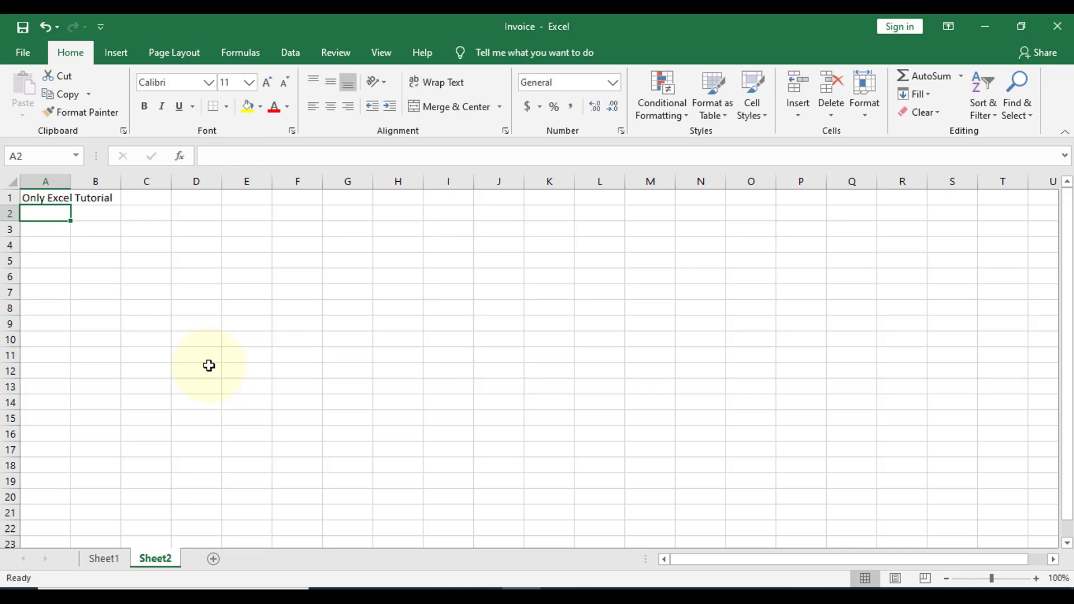
- Enter the shop's address lines in A2 to A4: shop number, city with postcode, and country
text(Sho)
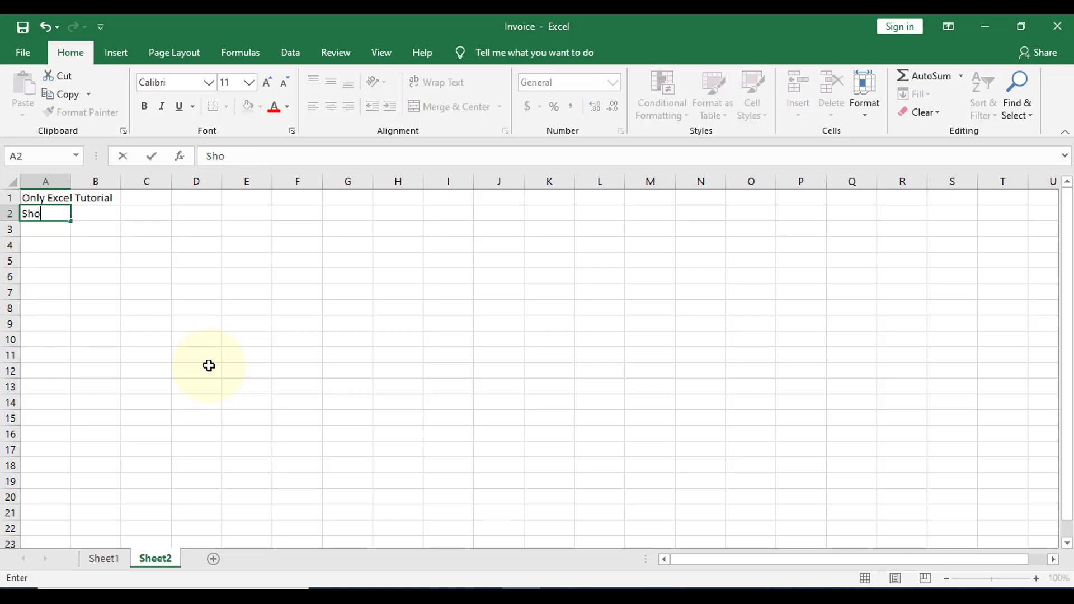
text(p No- 123)
key(Return)
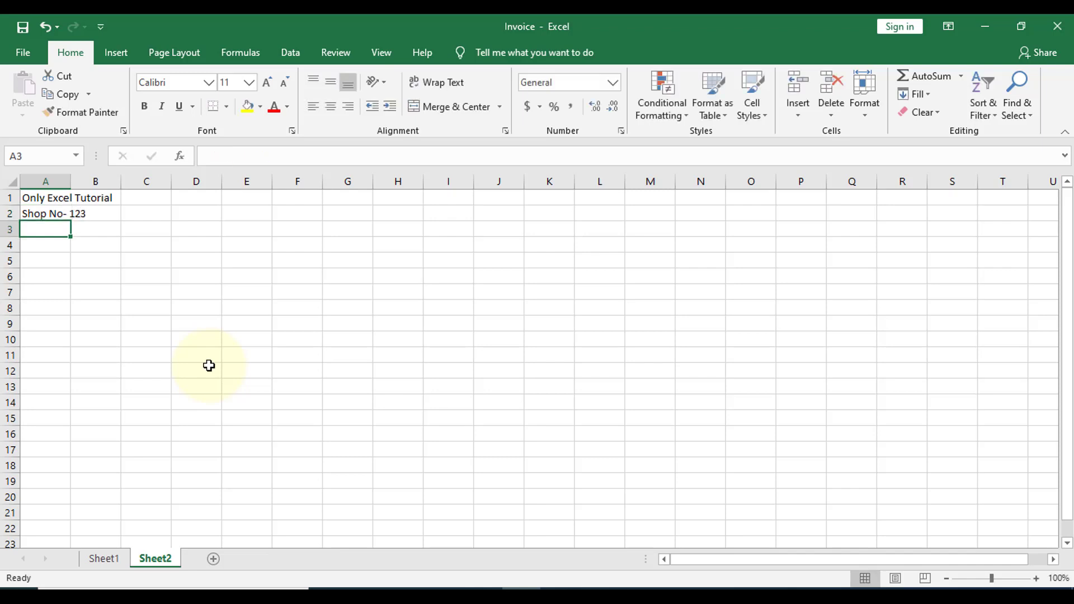
text(Dhaka- 1212)
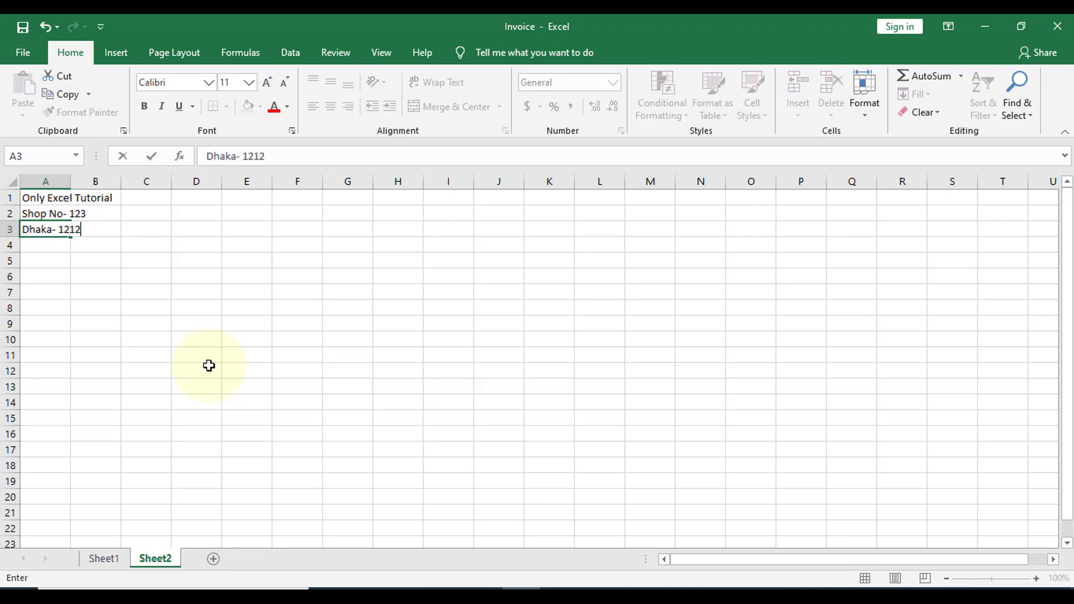
key(Return)
text(Ba)
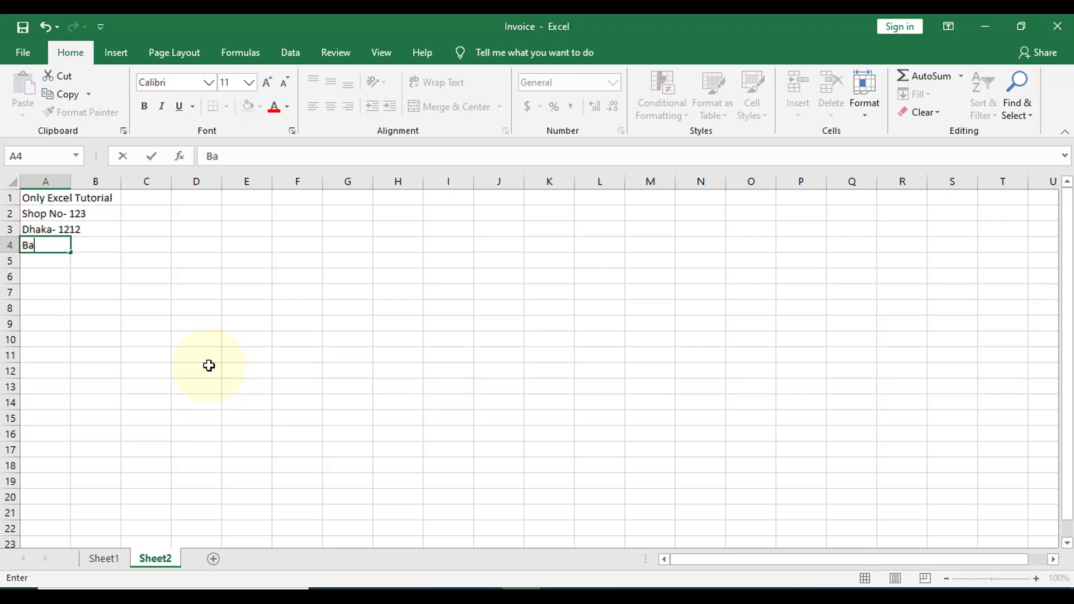
text(ngladesh)
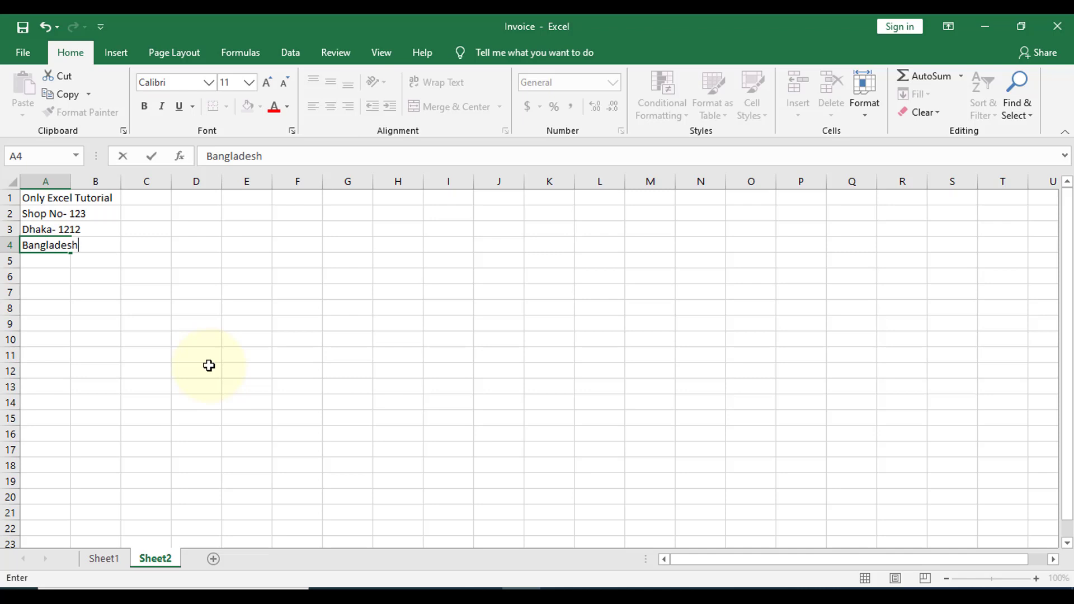
key(Return)
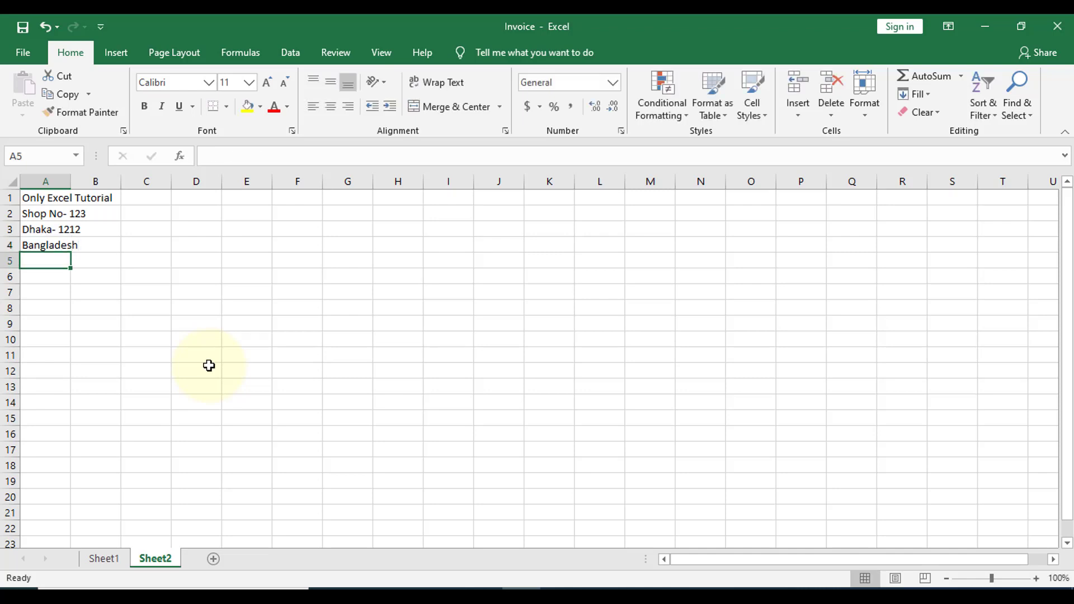
- Leave row 5 blank and enter the heading "INOVICE" in cell A6
key(Return)
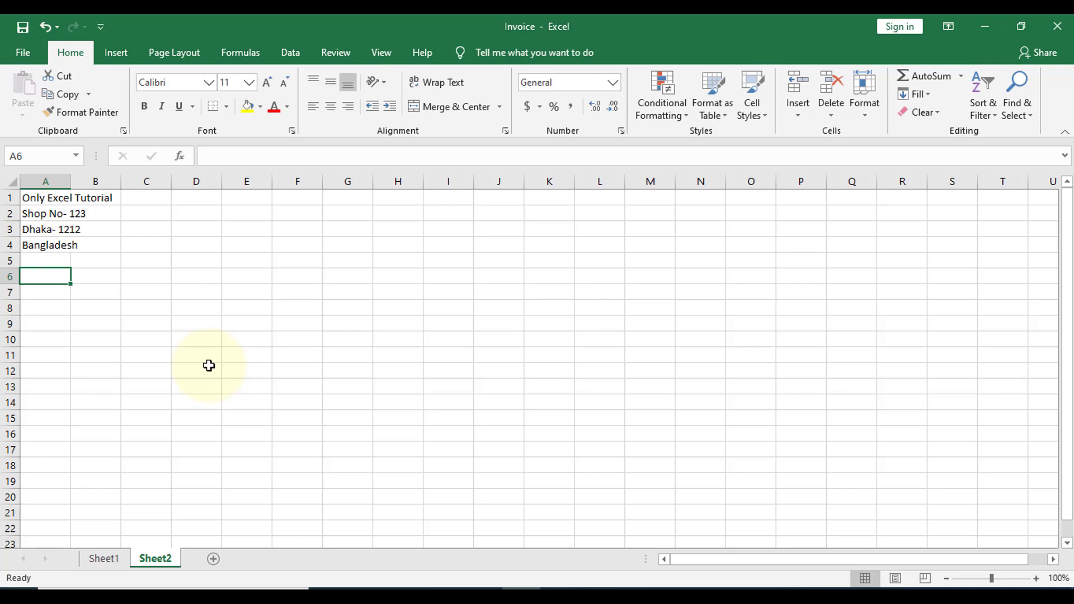
text(I)
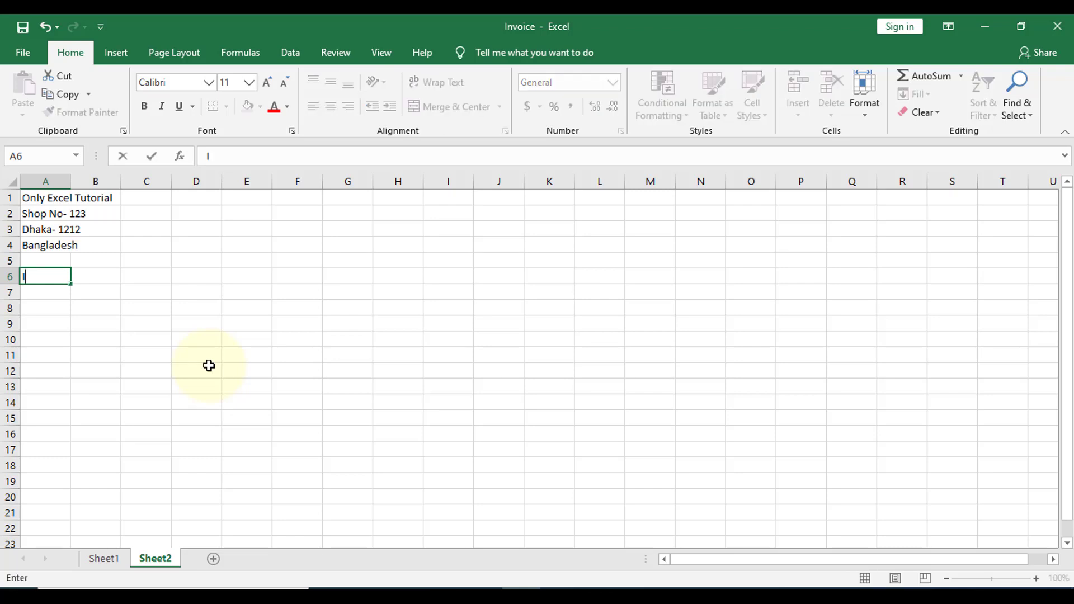
text(NOVICE)
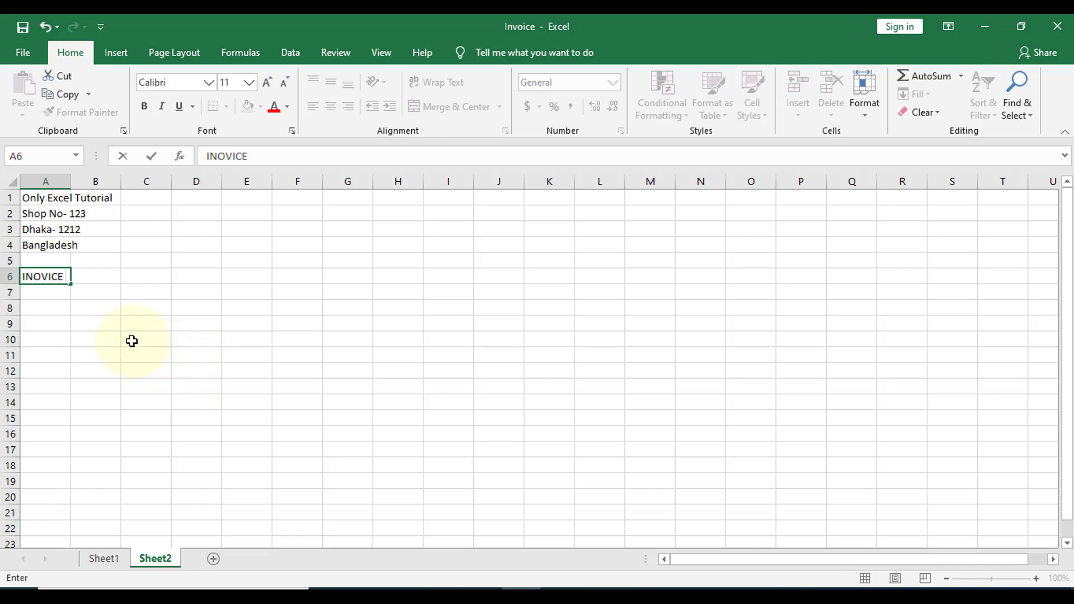
click(127, 279)
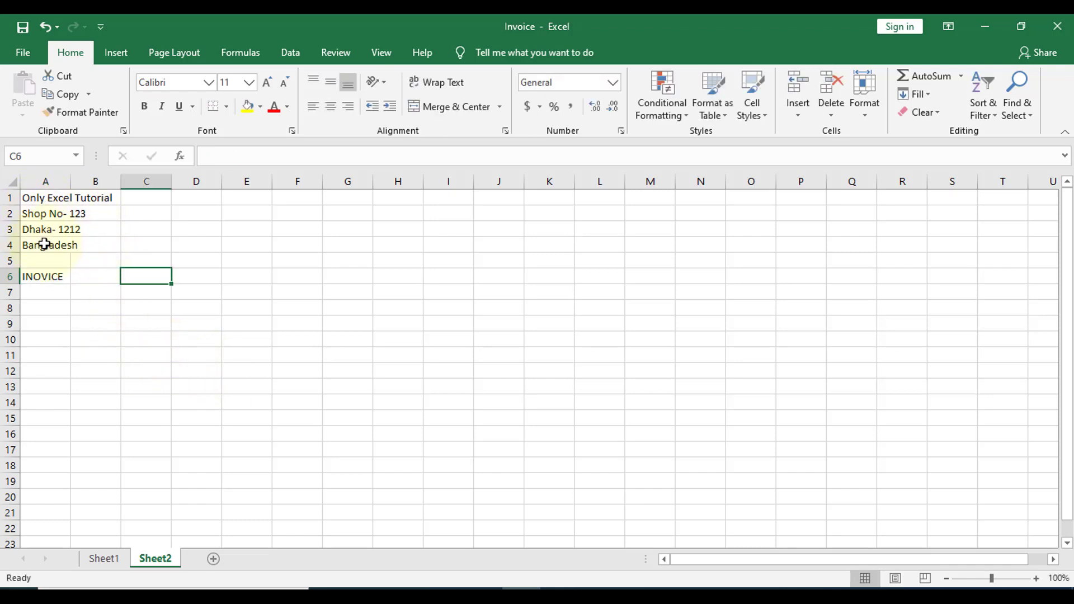
- Check the page layout of Sheet2 in the print preview and return to the worksheet
click(23, 52)
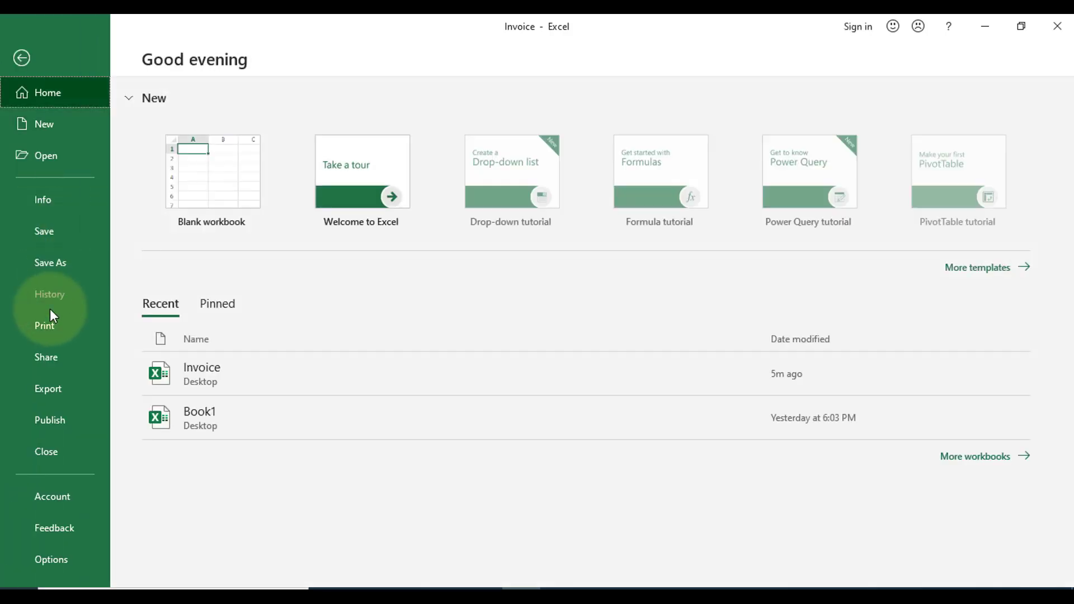
click(42, 328)
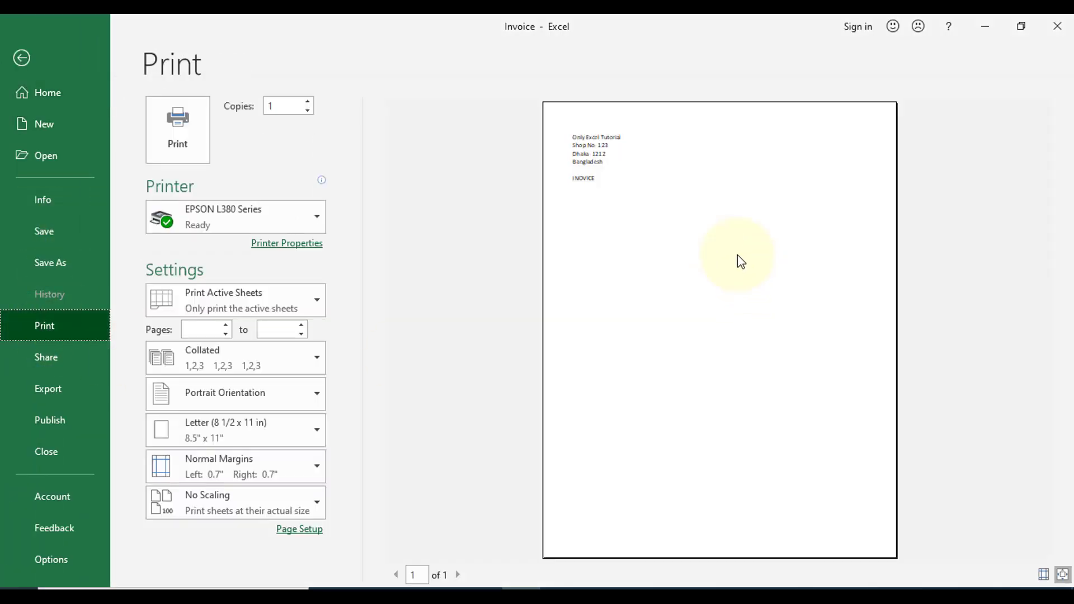
click(26, 60)
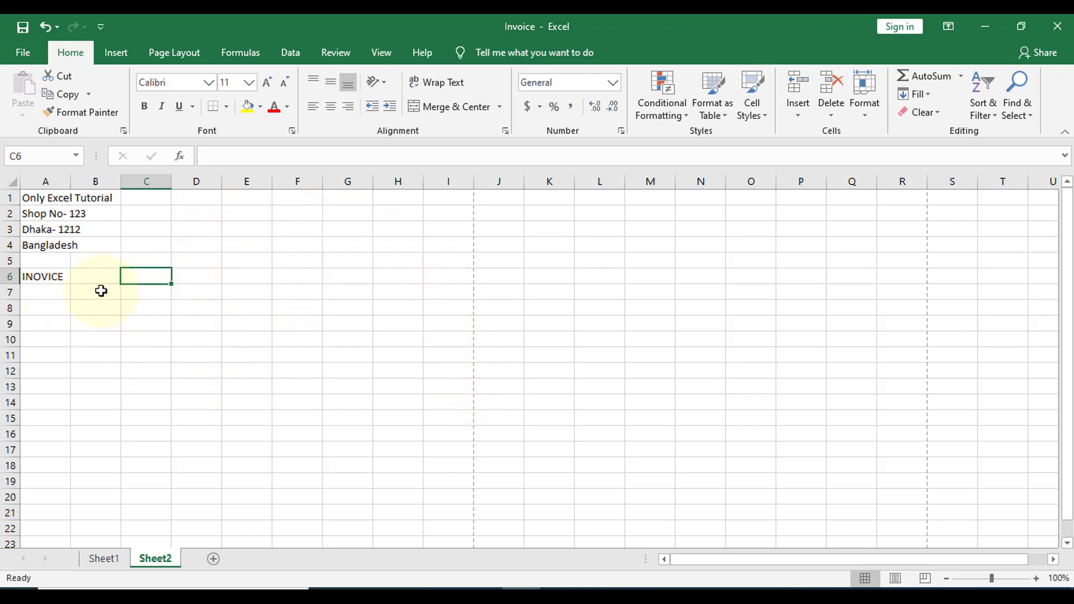
- Merge and center the INOVICE heading across A6:F6 and make it bold at font size 22
drag(38, 277, 309, 281)
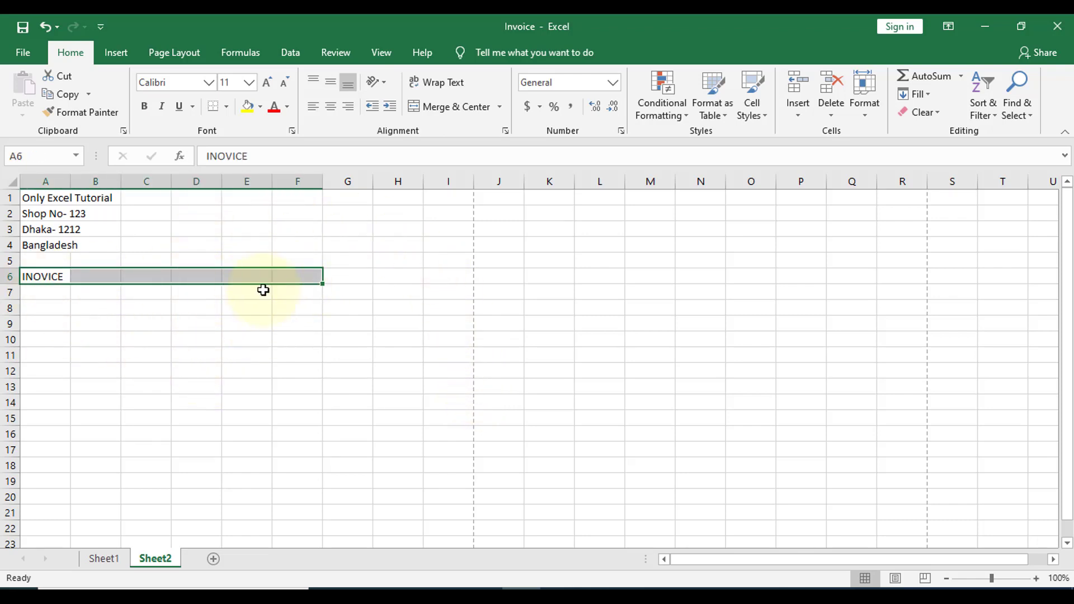
click(453, 107)
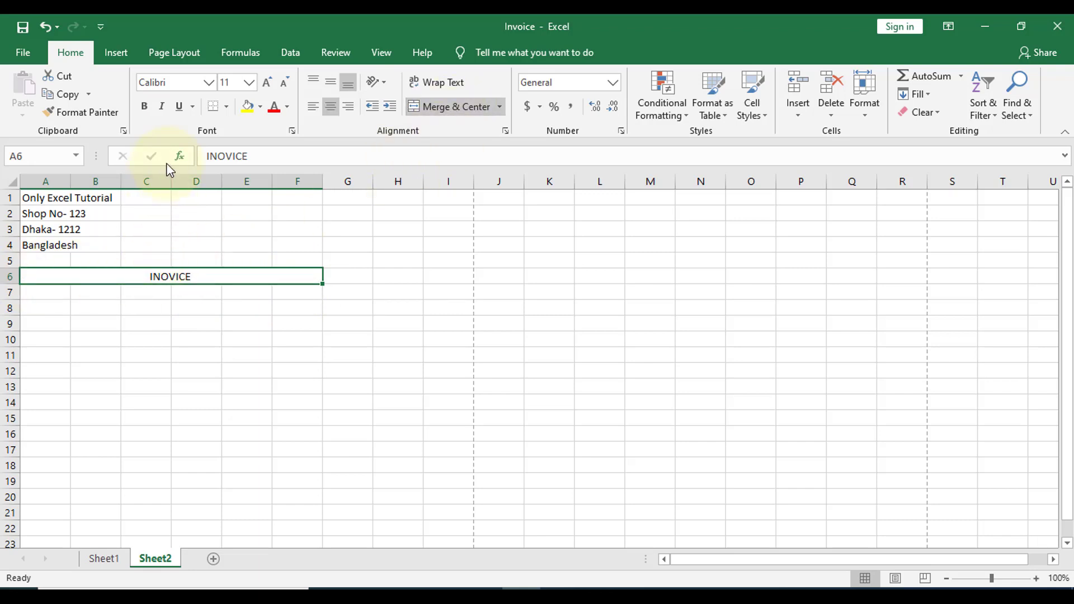
click(268, 83)
click(268, 82)
click(268, 83)
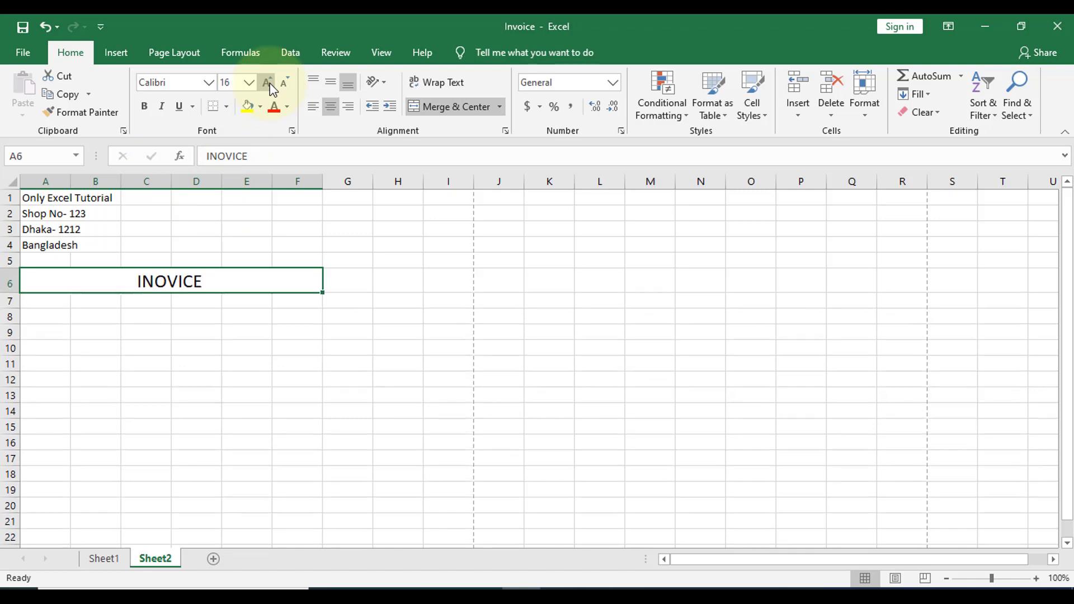
click(268, 83)
click(268, 82)
click(268, 83)
click(143, 107)
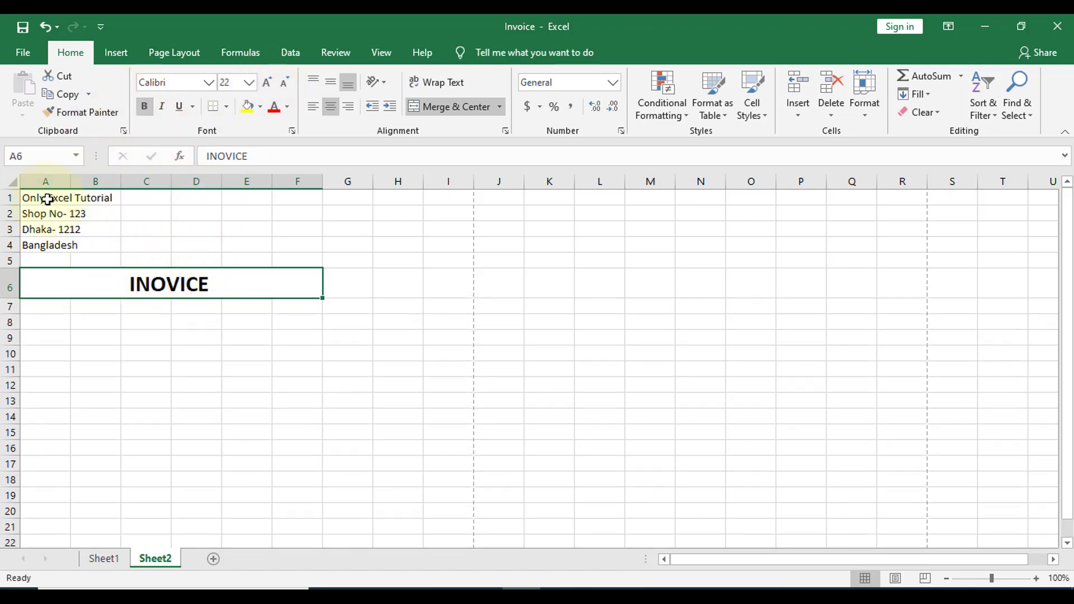
- Merge and center the "Only Excel Tutorial" title across A1:F1 and make it bold at font size 28
drag(47, 199, 303, 194)
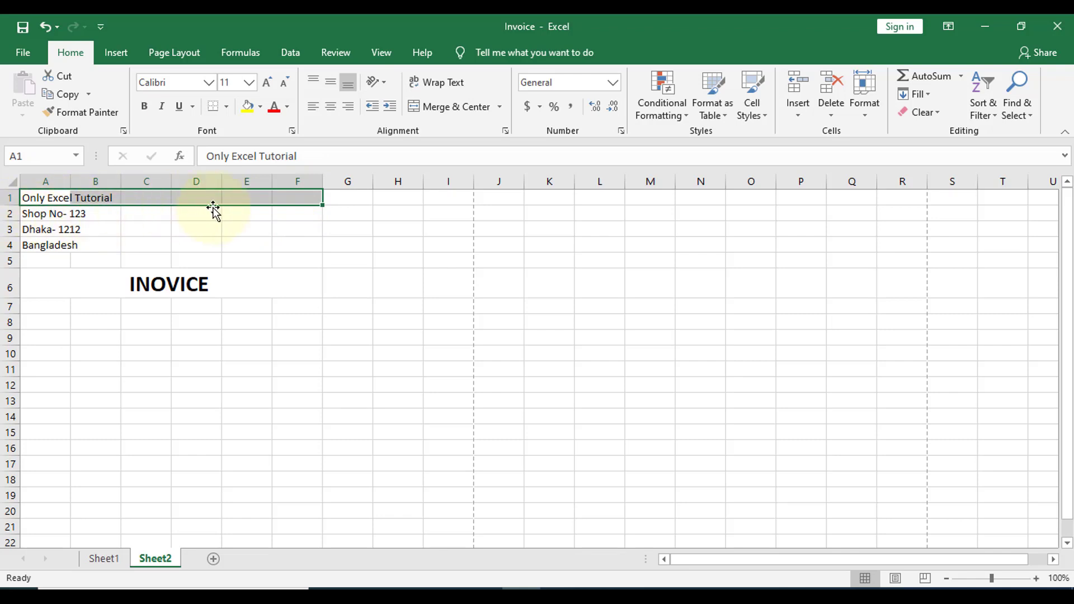
click(450, 107)
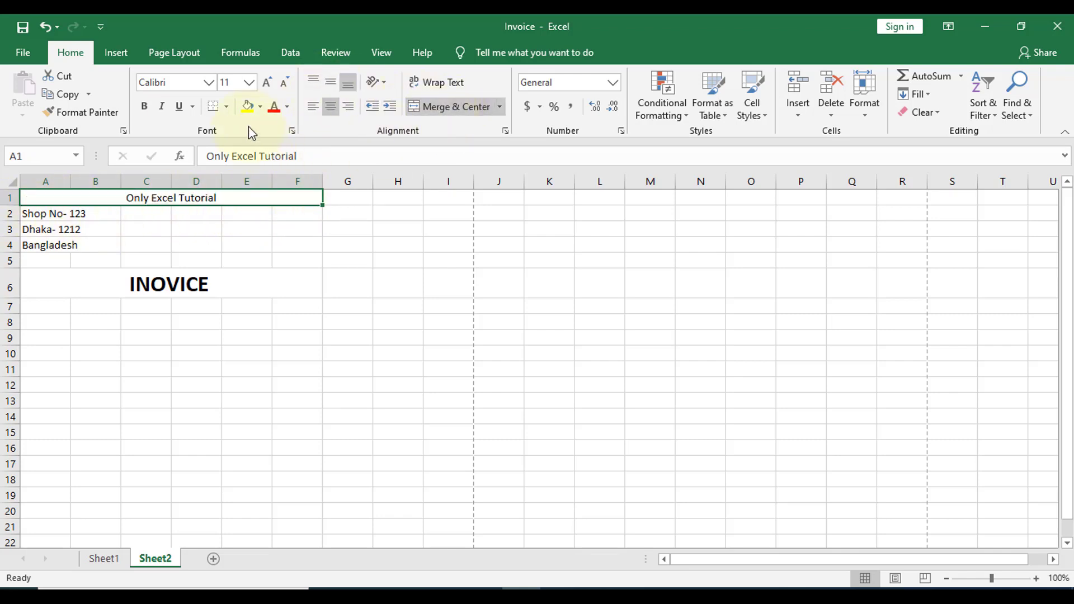
click(268, 84)
click(268, 84)
click(268, 84)
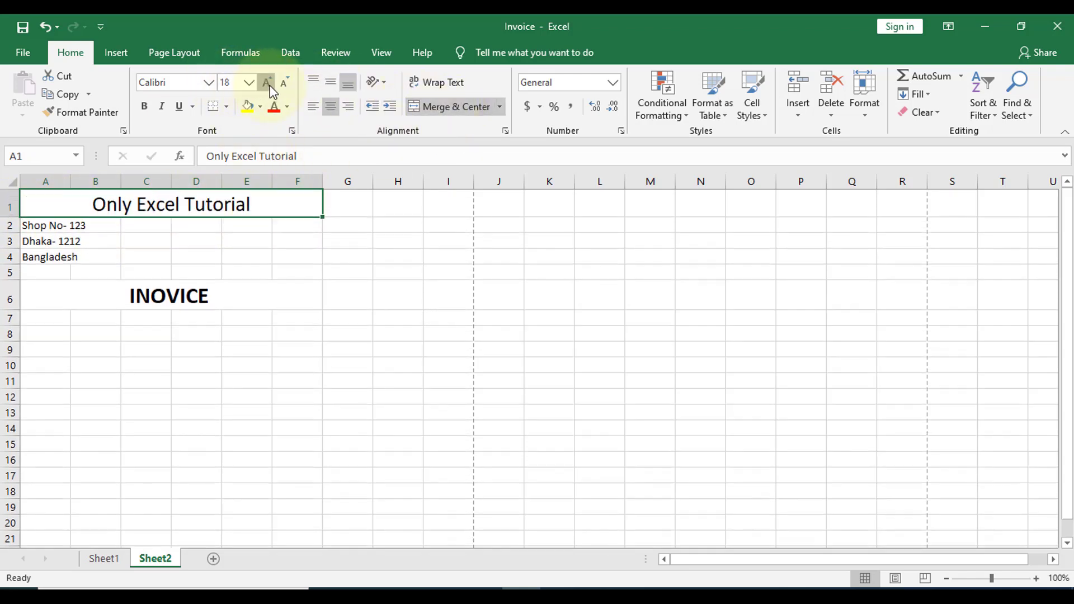
click(268, 84)
click(268, 84)
click(268, 83)
click(268, 84)
click(268, 84)
click(268, 84)
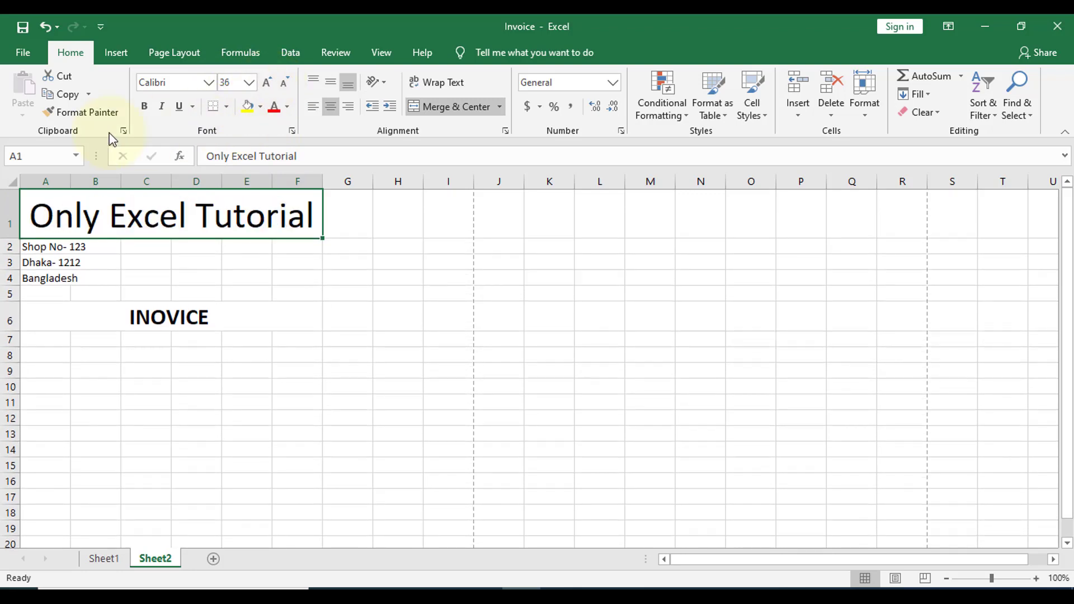
click(144, 106)
click(285, 83)
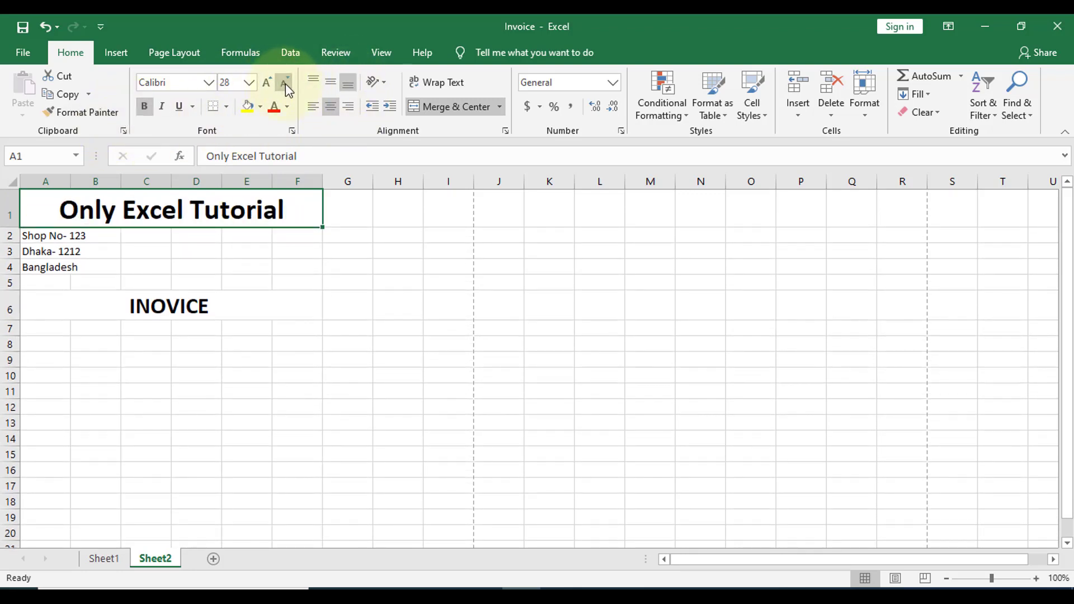
- Merge and center the shop number line across A2:F2 and set its font size to 14
drag(59, 242, 291, 238)
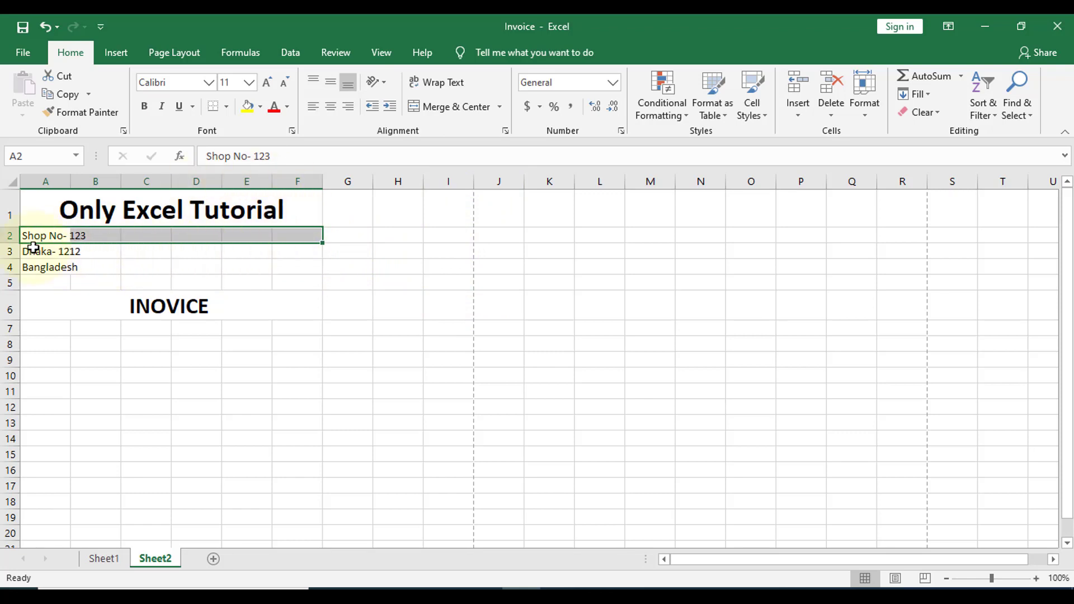
click(488, 107)
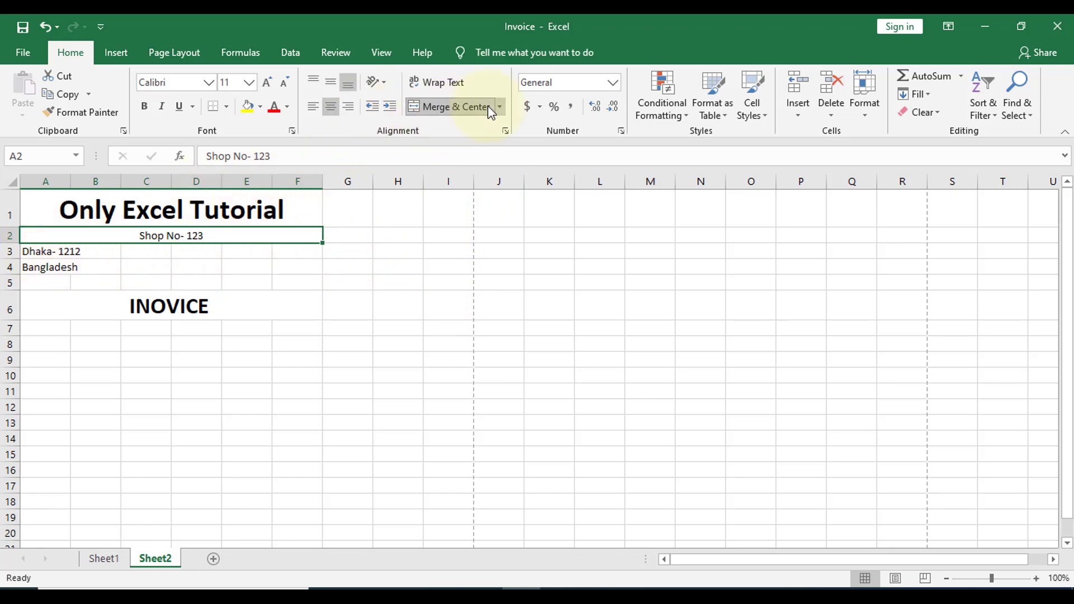
click(267, 83)
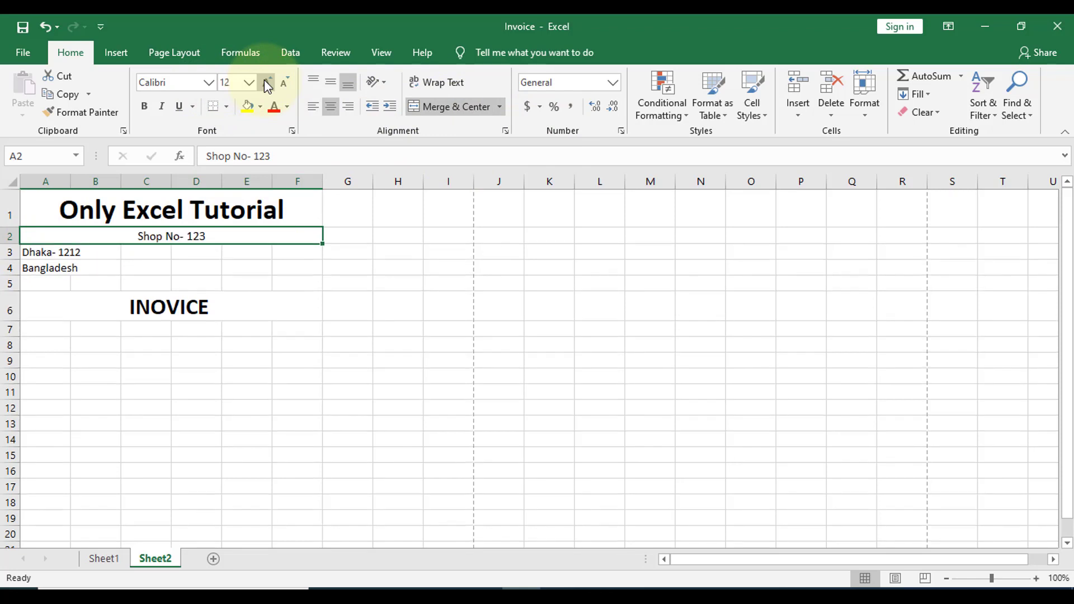
click(267, 83)
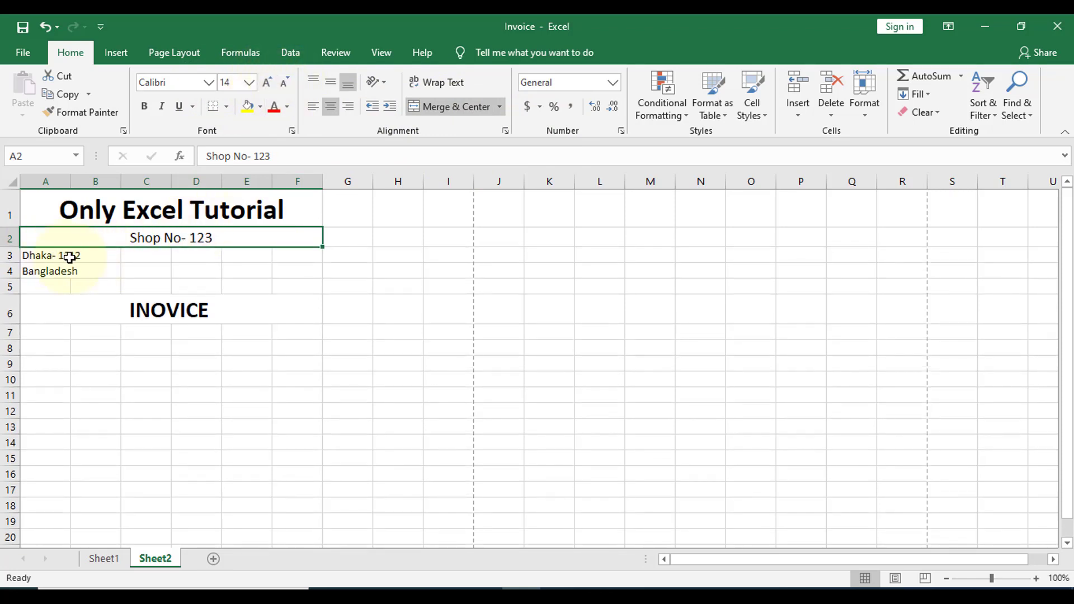
- Merge and center the city and postcode line across A3:F3 and set its font size to 14
drag(70, 257, 293, 253)
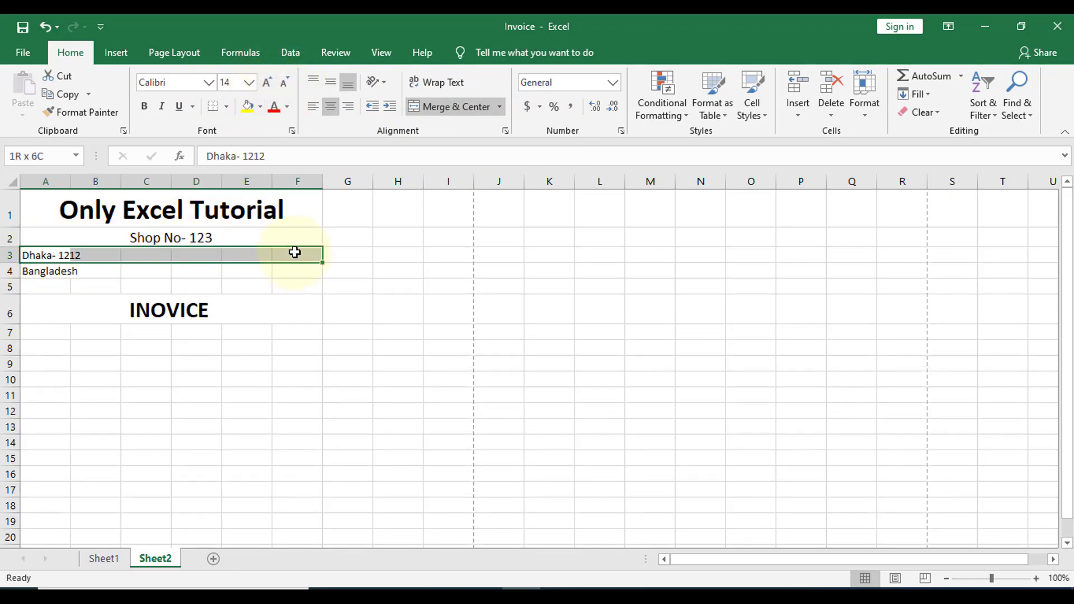
click(459, 107)
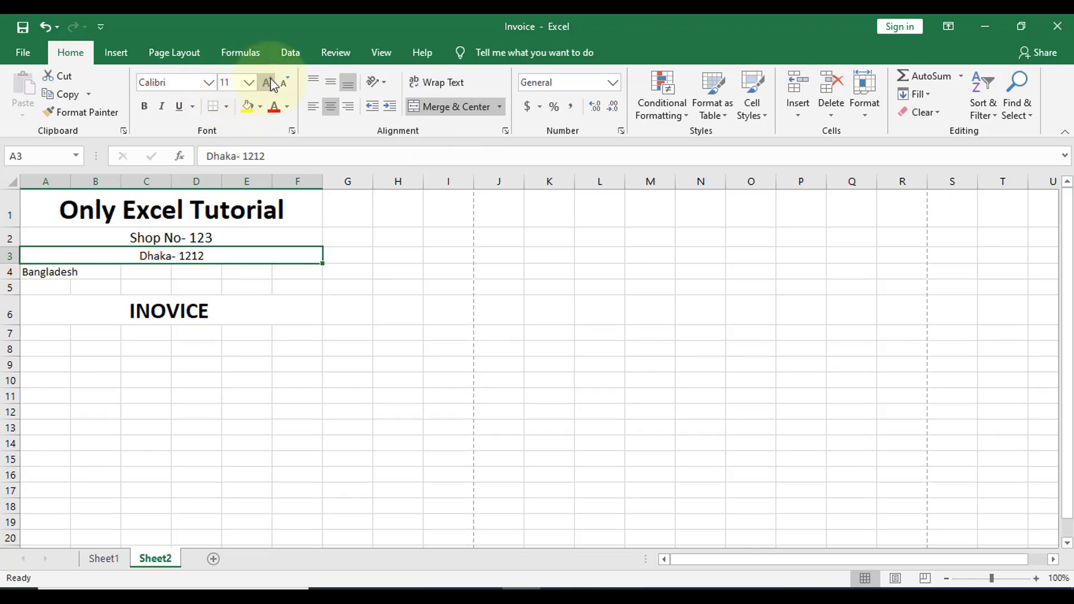
click(271, 84)
click(271, 84)
- Merge and center the country line across A4:F4 and set its font size to 14
drag(48, 274, 288, 274)
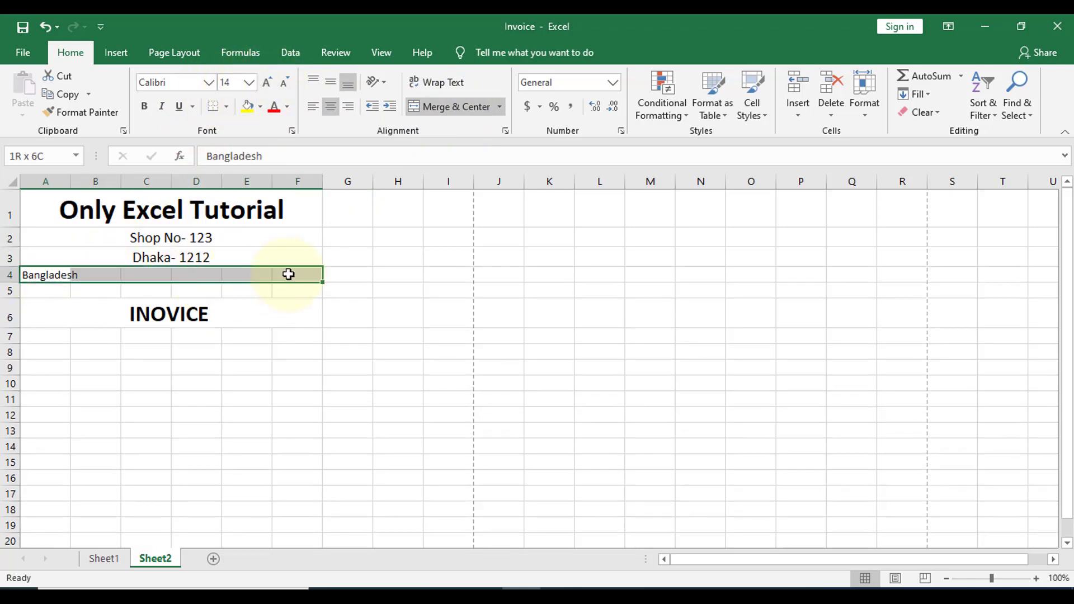
click(455, 107)
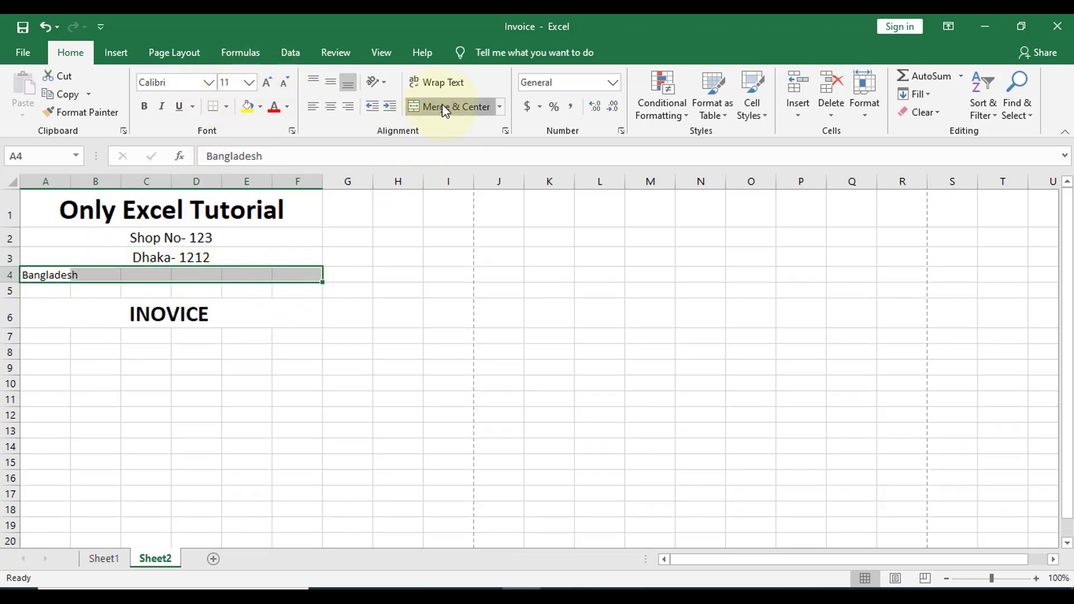
click(268, 84)
click(267, 84)
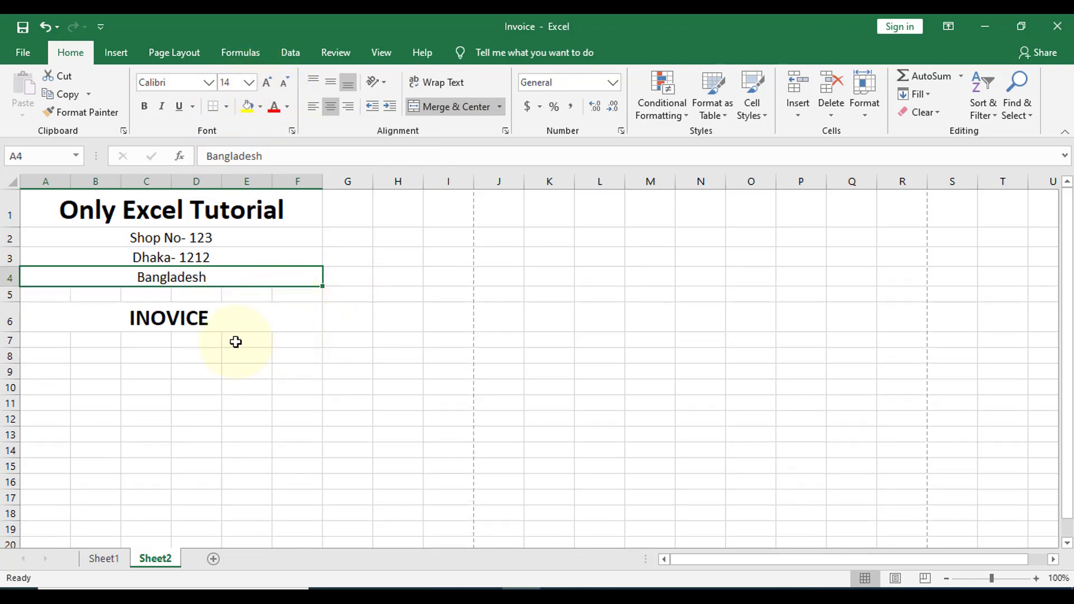
- Apply thick outside borders to the merged INOVICE heading in row 6
click(137, 322)
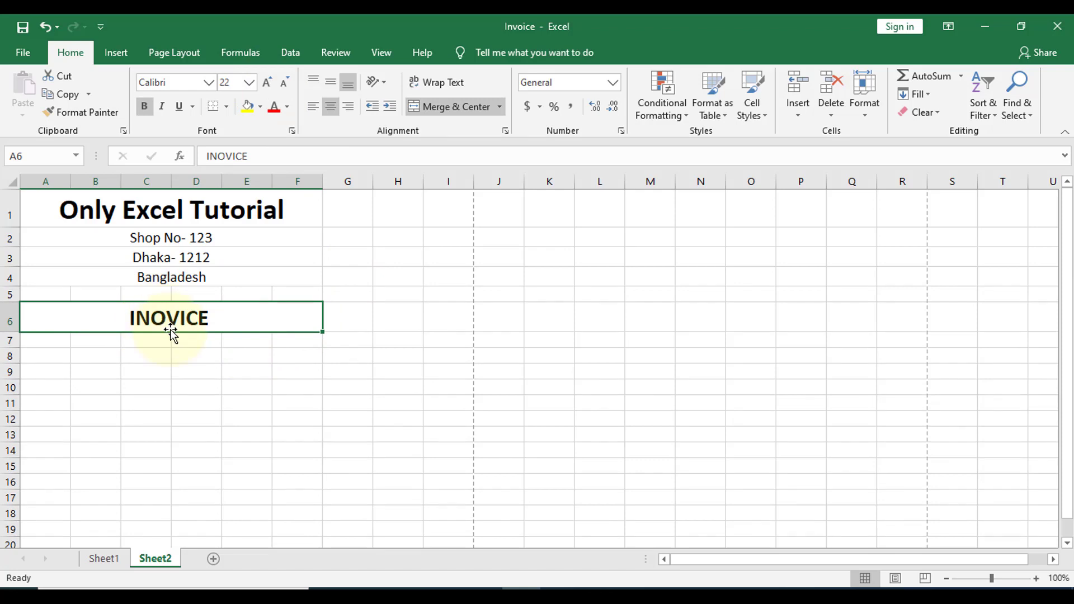
click(227, 107)
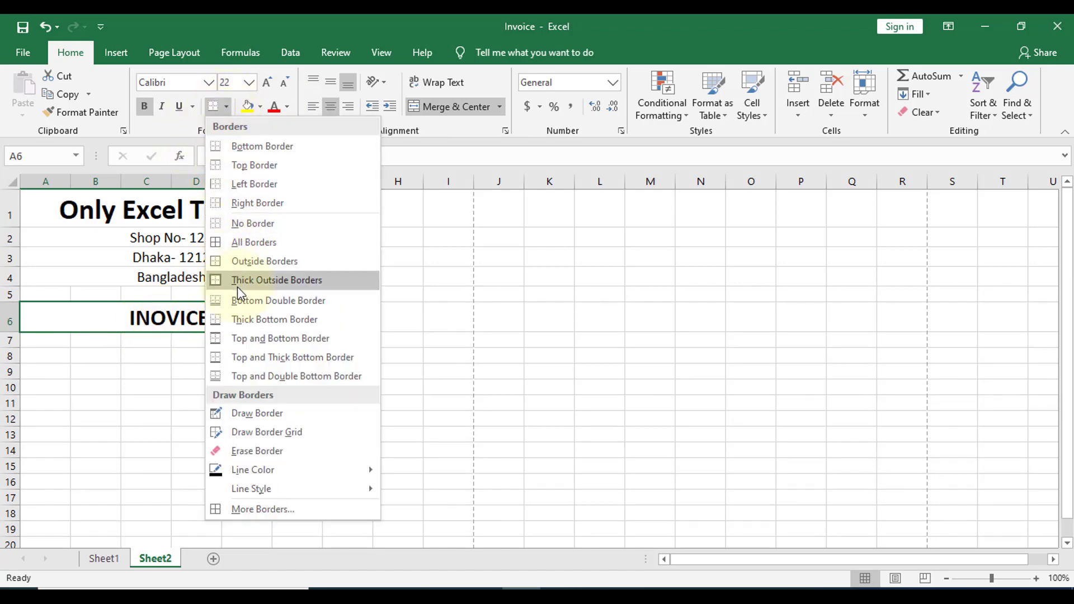
click(285, 281)
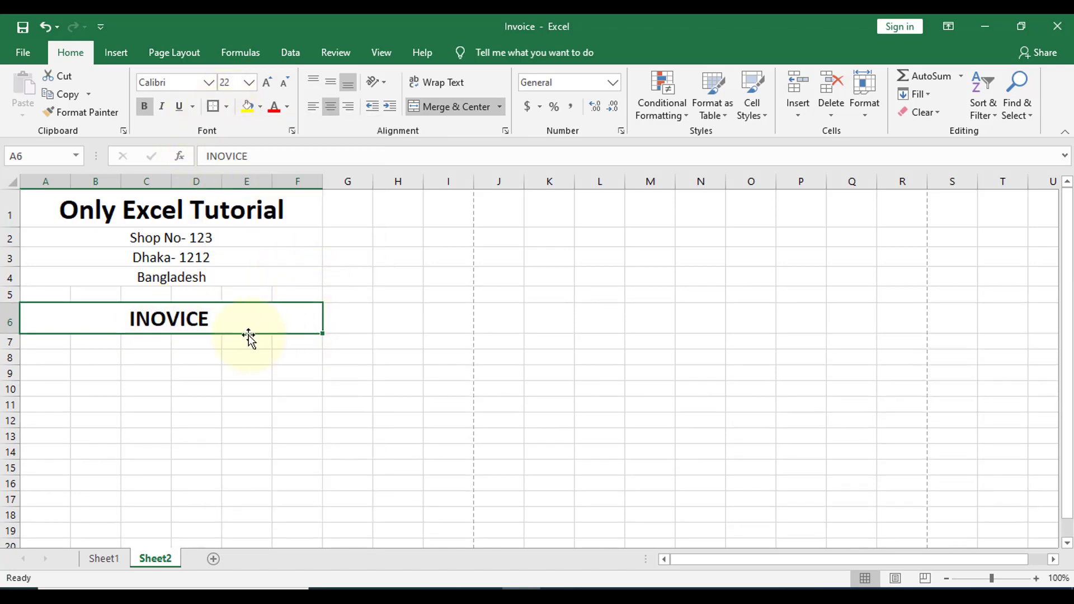
click(280, 358)
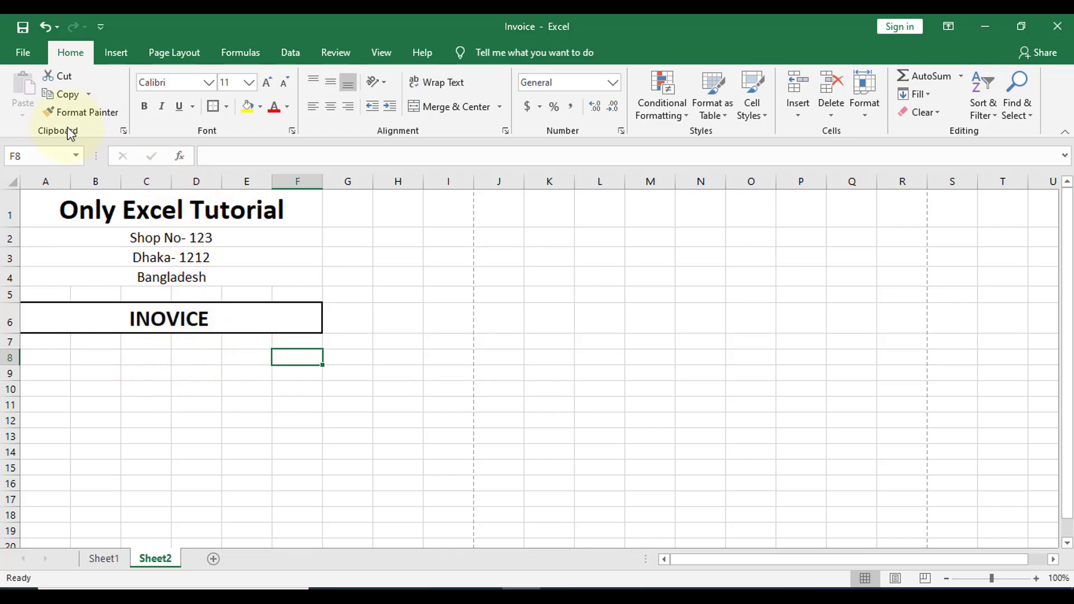
- Check in the print preview how much of the page width the header fills, and return to the worksheet
click(22, 52)
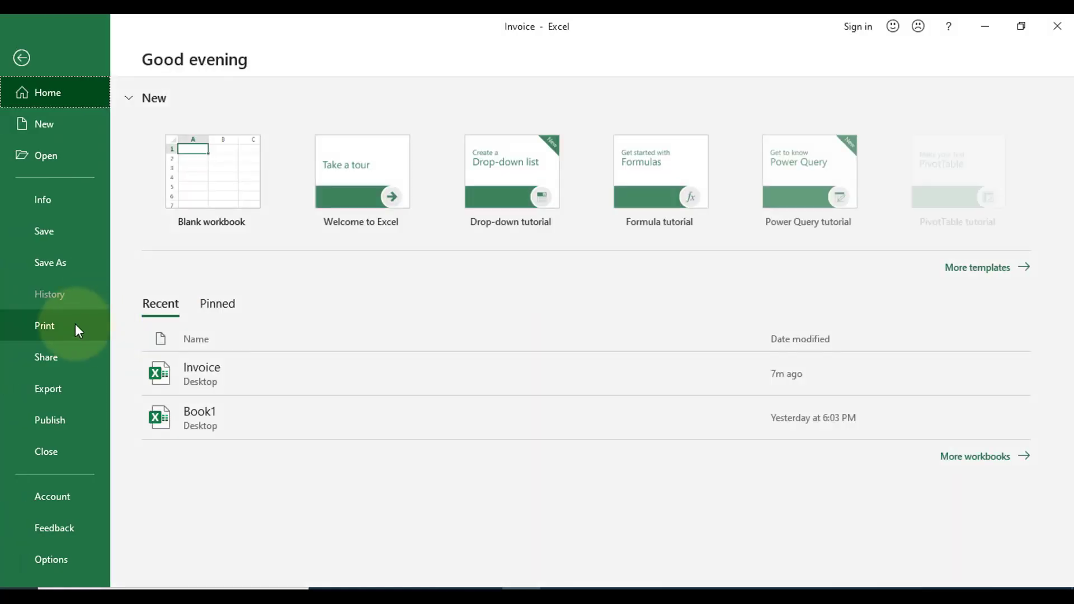
click(53, 323)
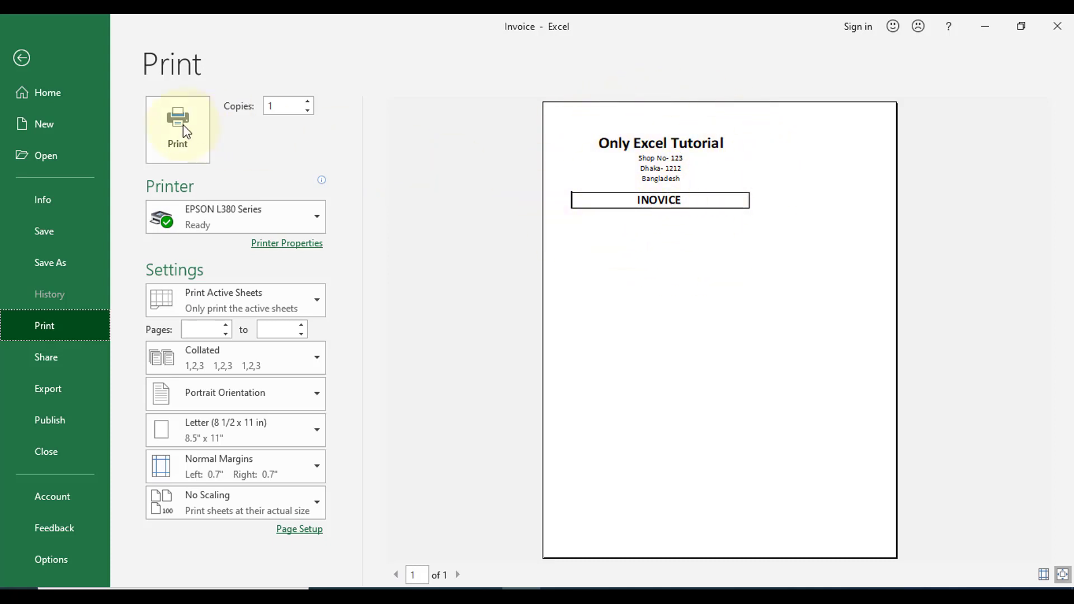
click(22, 58)
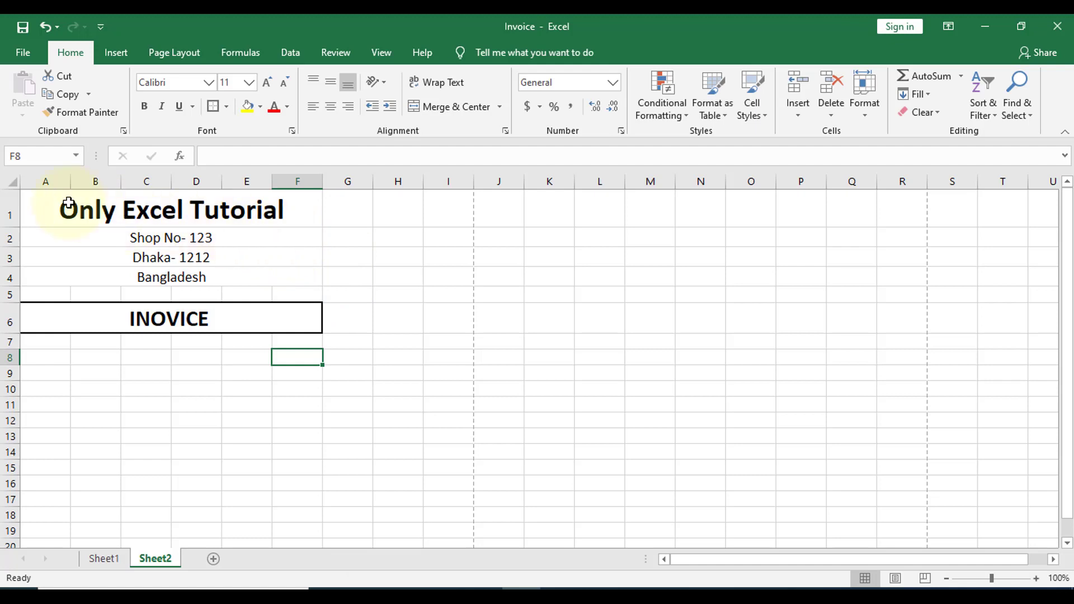
- Narrow column A and widen columns B to F so the invoice header spans the full printable page width
drag(71, 181, 349, 187)
drag(205, 181, 240, 186)
click(564, 291)
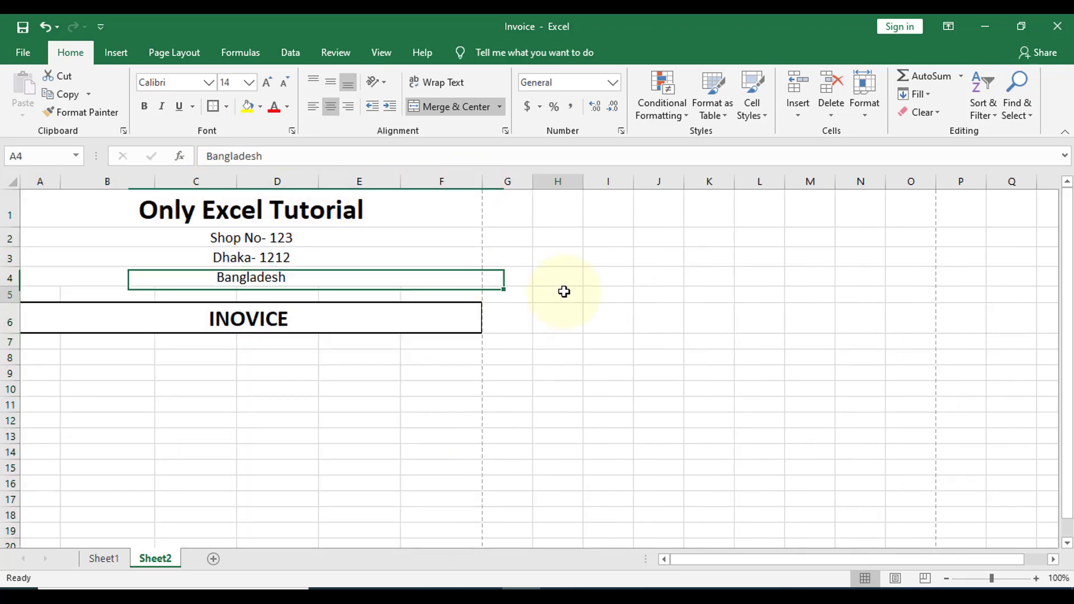
click(564, 291)
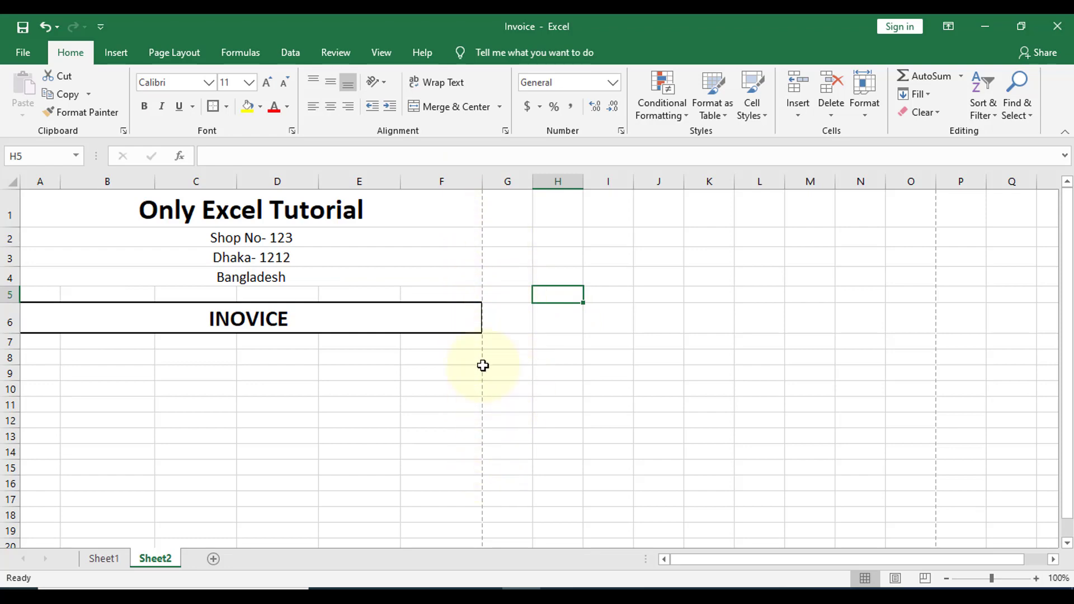
click(354, 279)
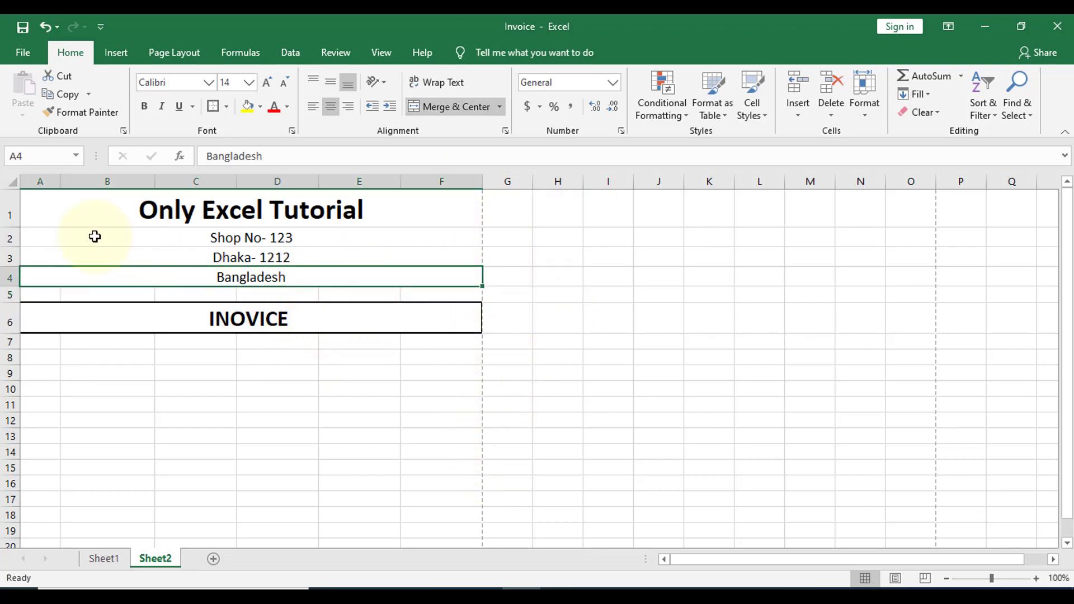
- Review the header with the resized columns in the print preview and return to the worksheet
click(22, 56)
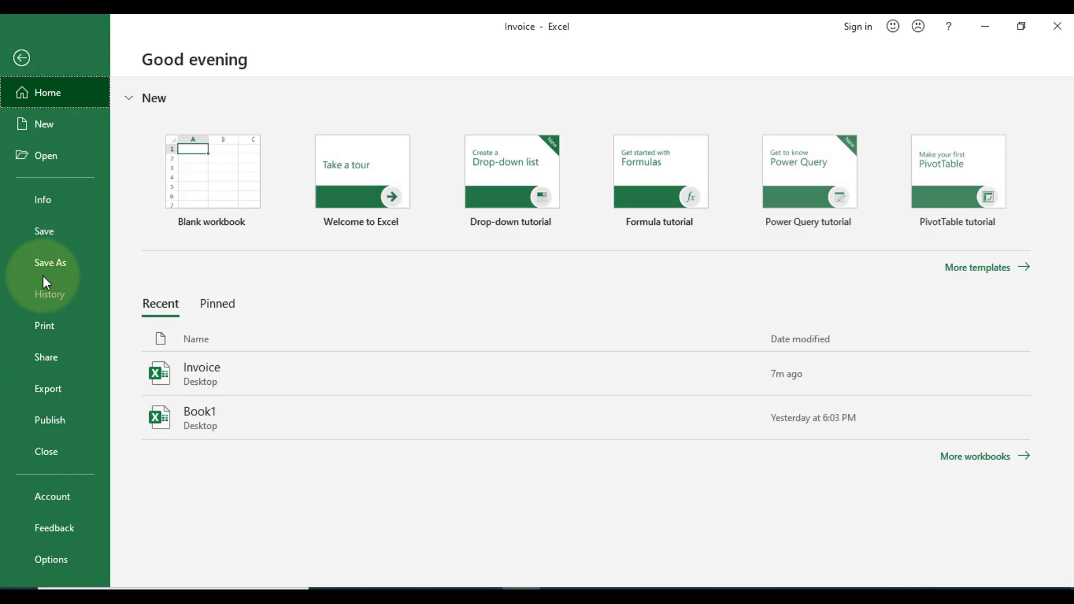
click(55, 323)
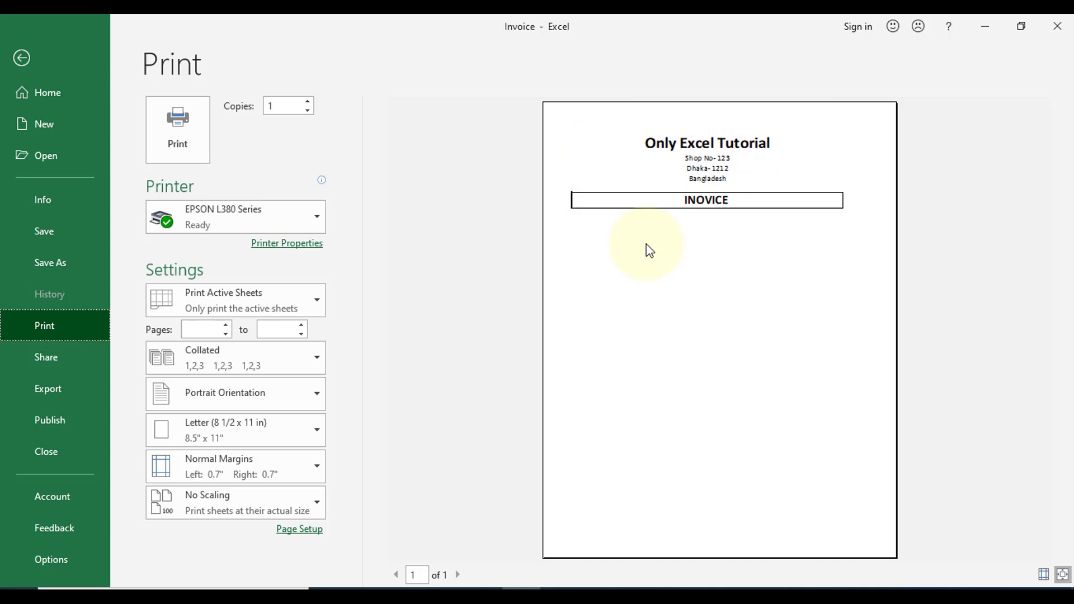
click(21, 58)
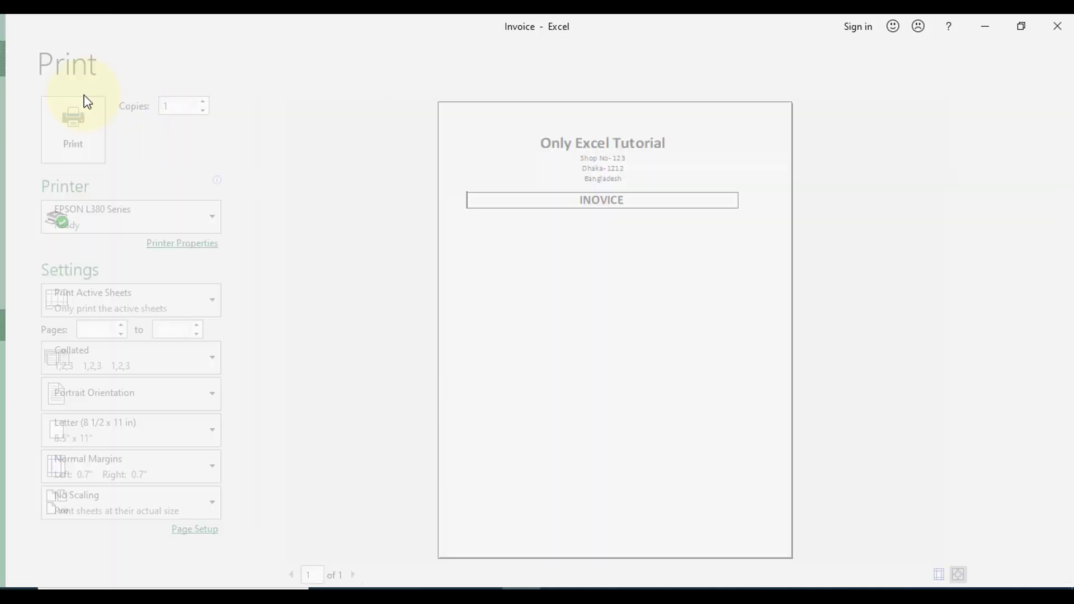
click(337, 374)
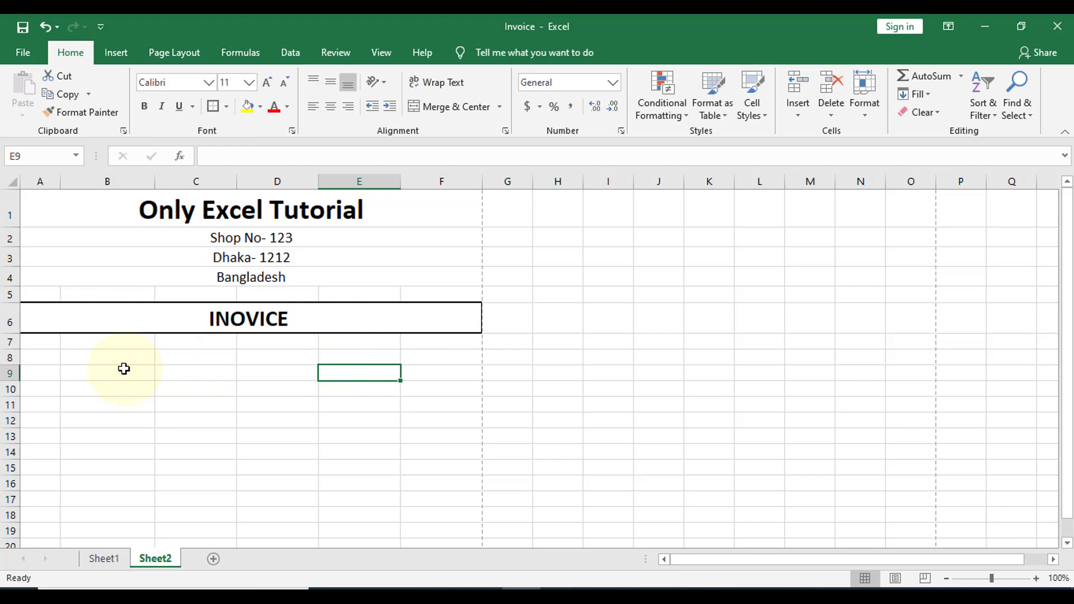
- Enter the label "To" in A8 and fill A9, A10 and A11 with dotted lines for the recipient details
click(47, 340)
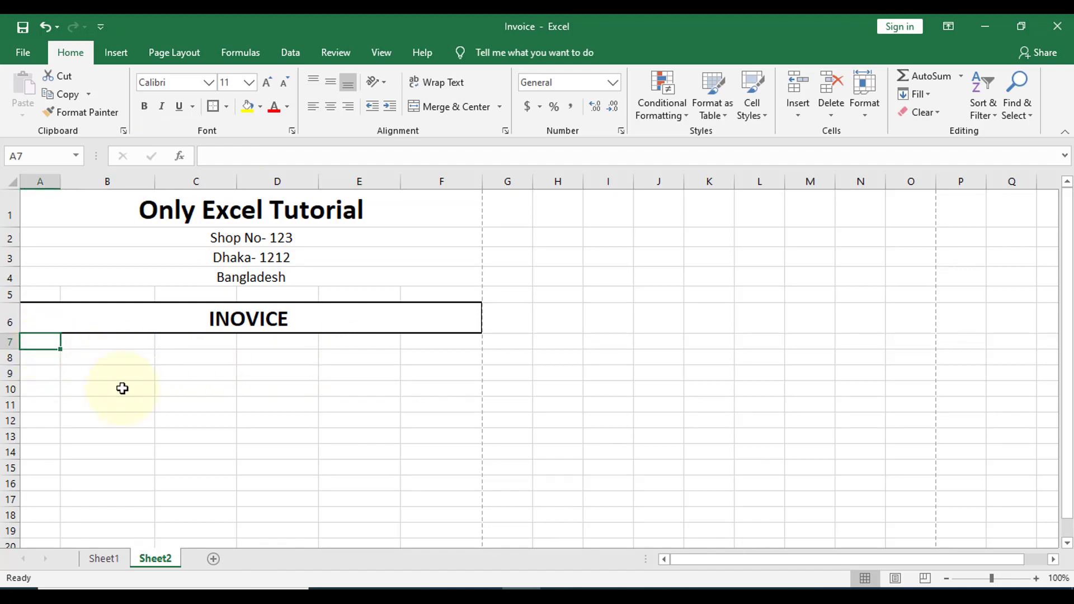
key(Down)
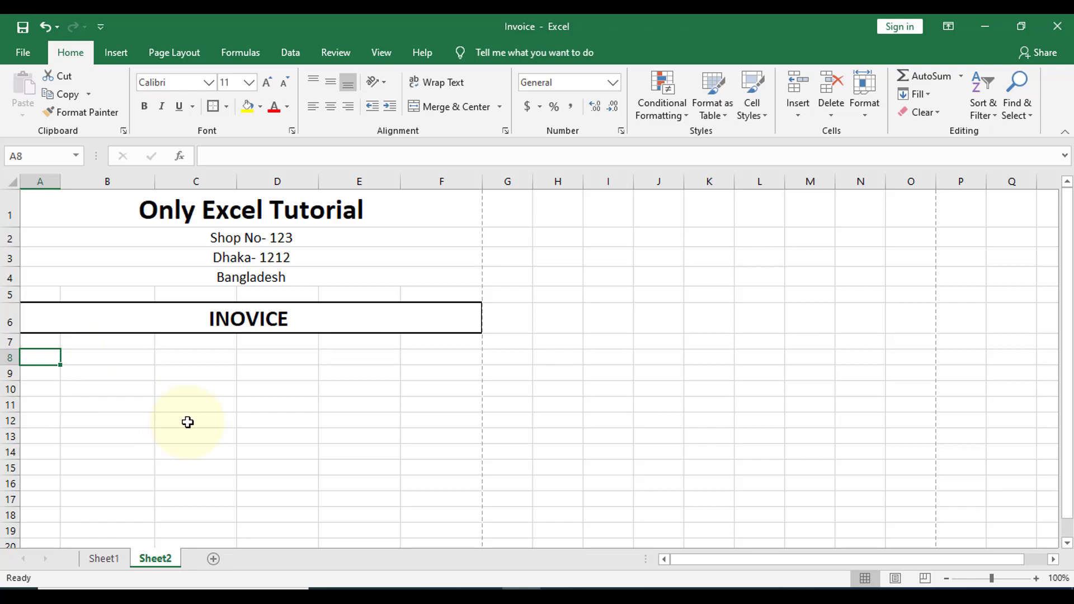
text(To)
key(Return)
text(...............................................................)
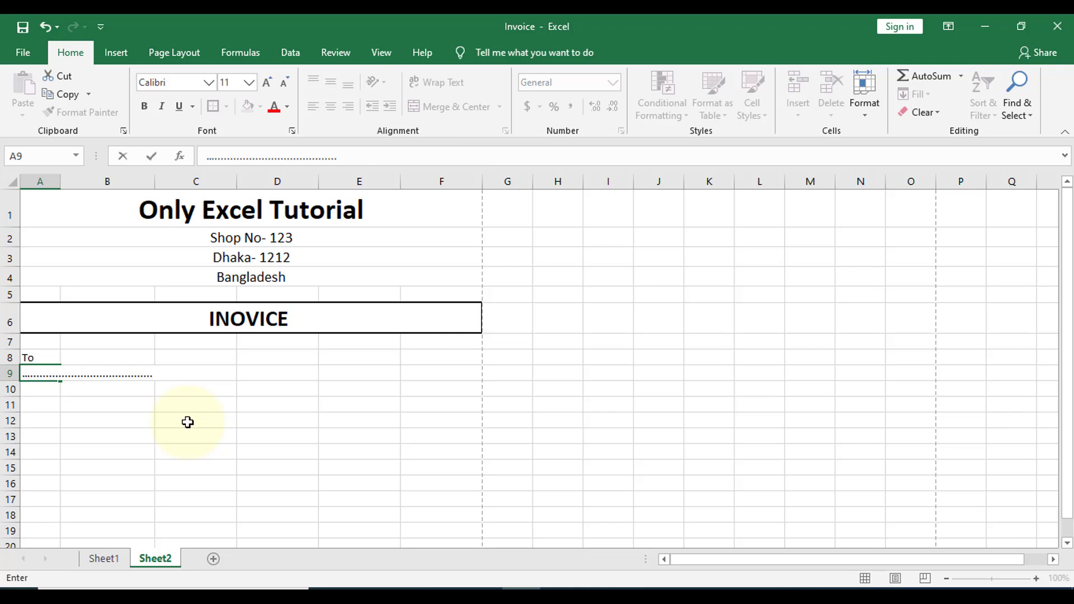
key(Return)
text(............................................)
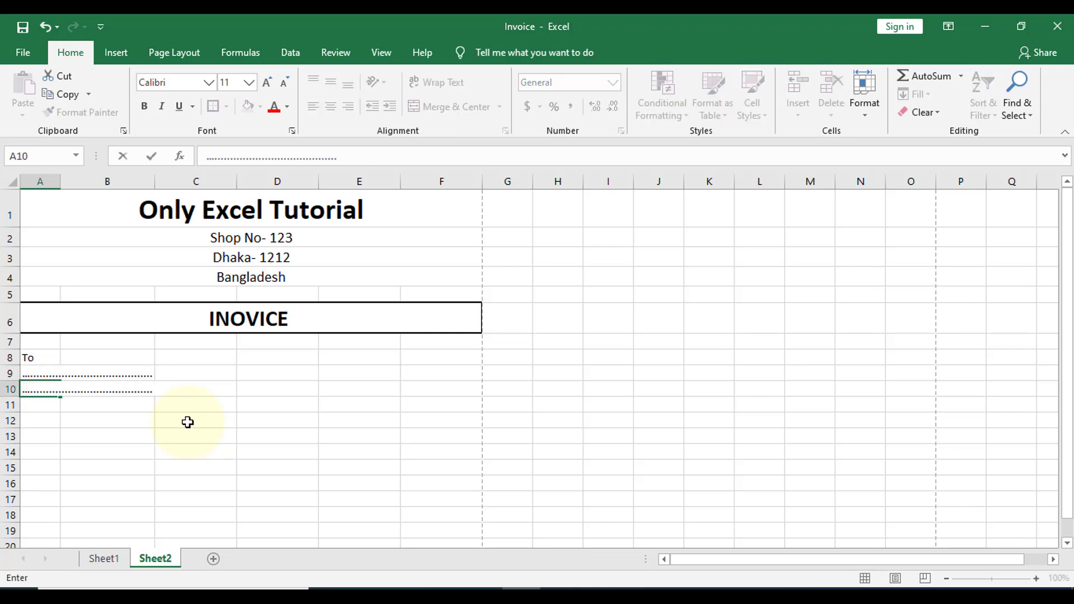
key(Return)
text(....................................)
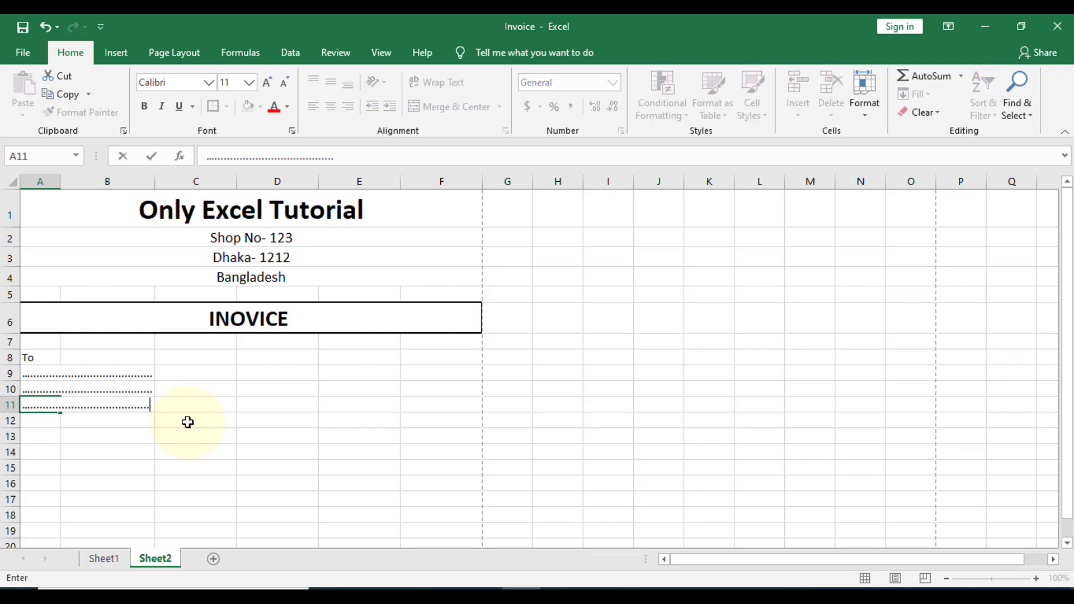
click(288, 427)
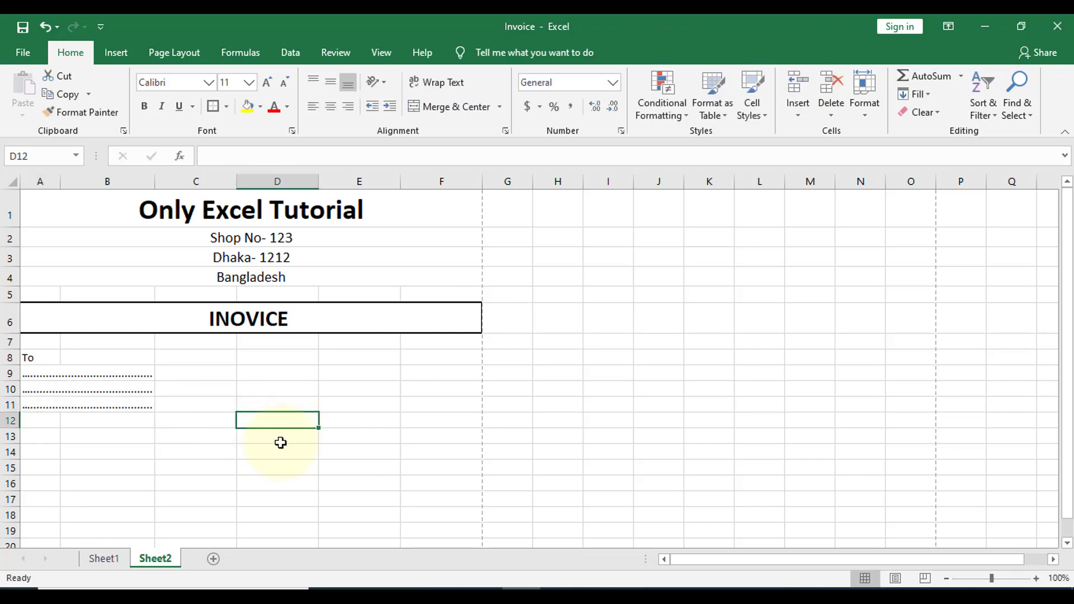
- Enter the labels "Invoice No-" in E8 and "Invoice Date-" in E9
click(349, 359)
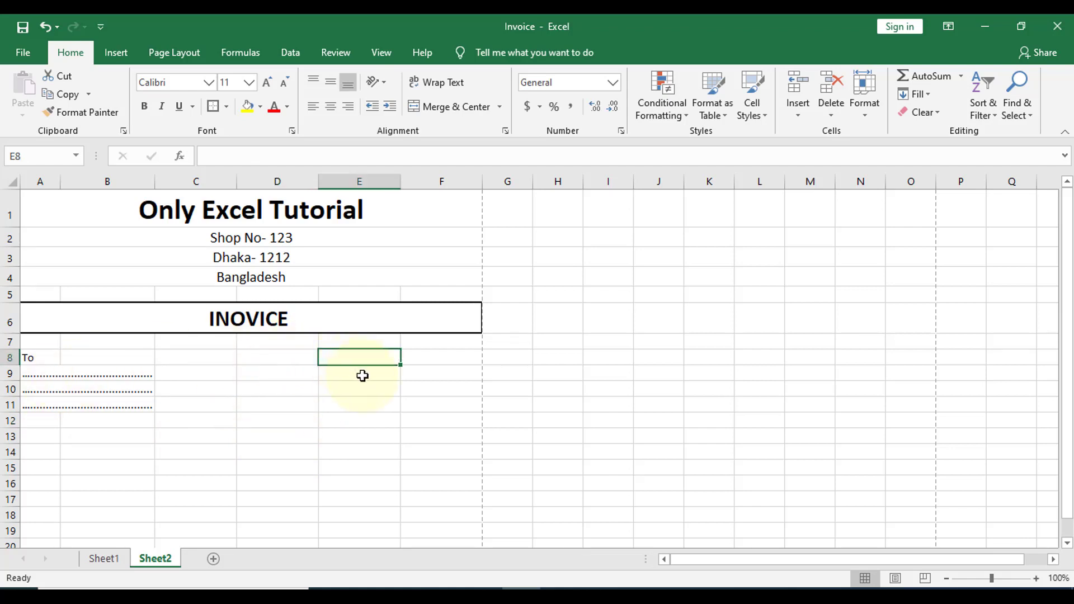
text(In)
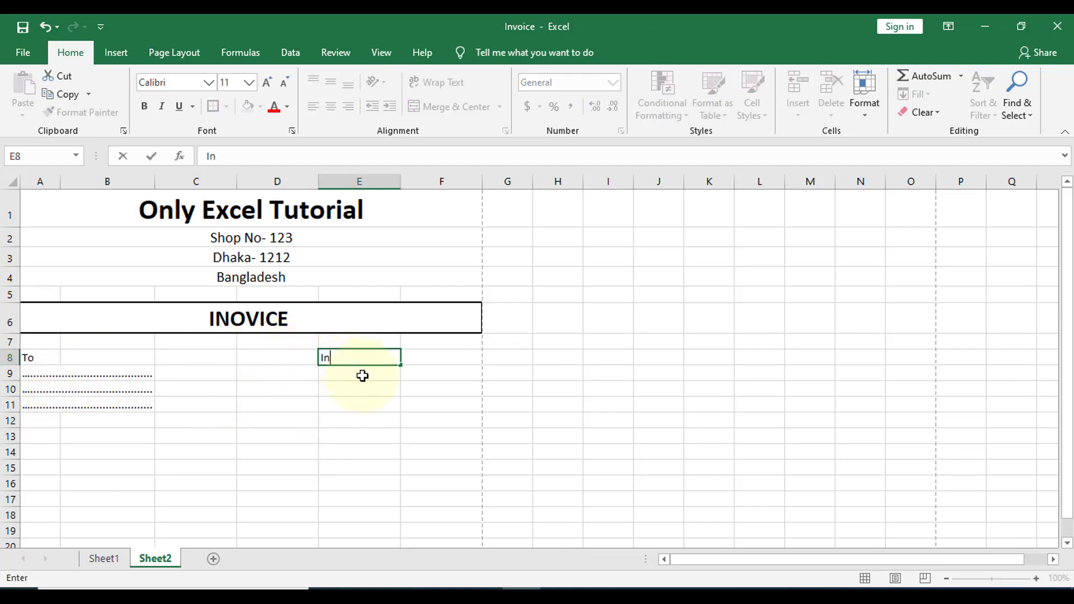
text(voice No-)
key(Return)
text(N)
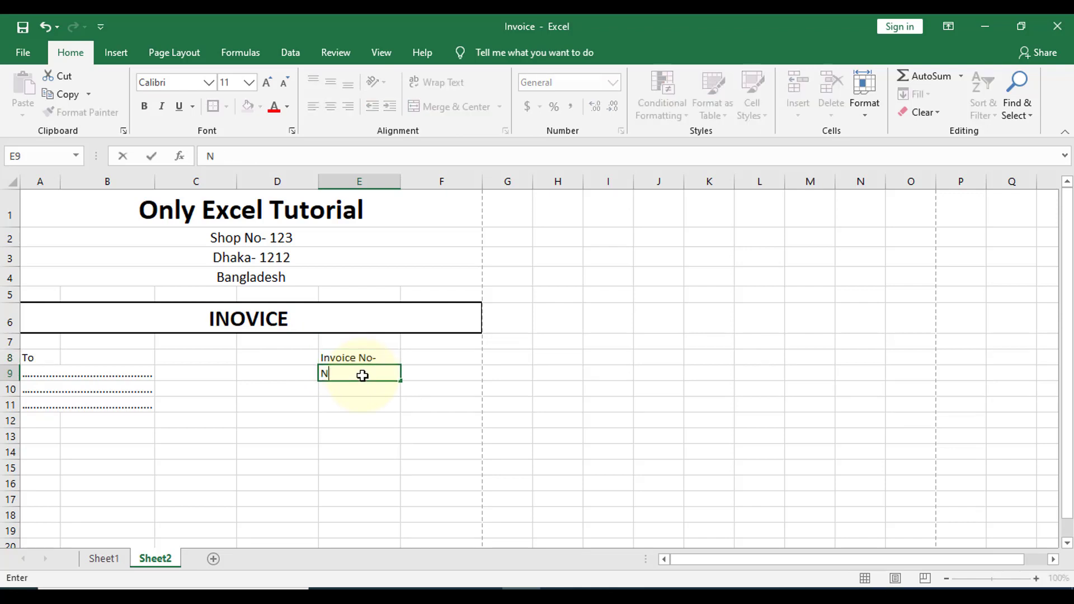
text(I)
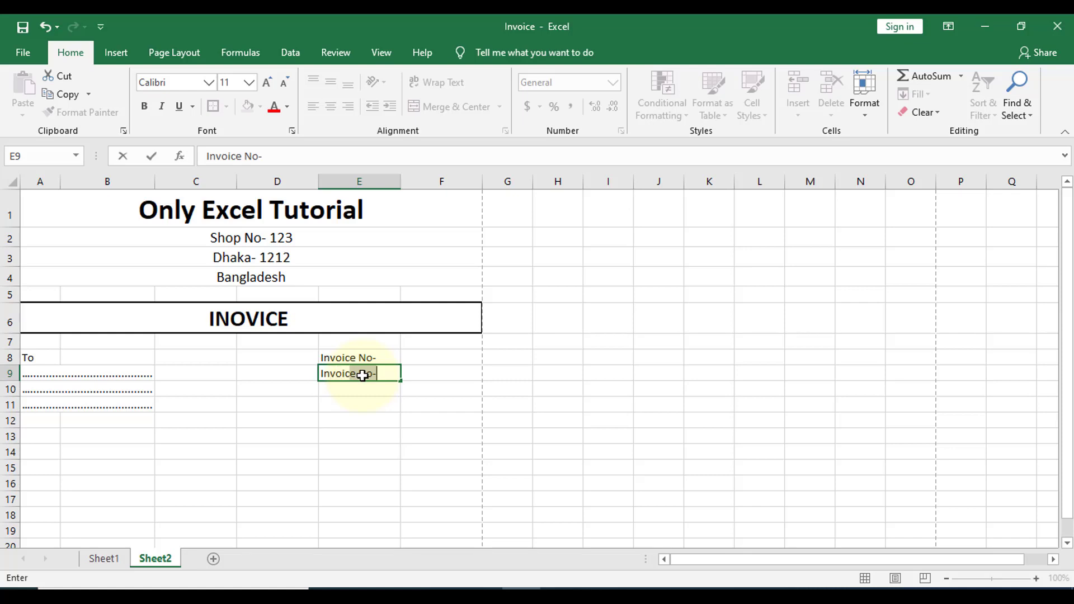
text(nvoice Date)
click(420, 382)
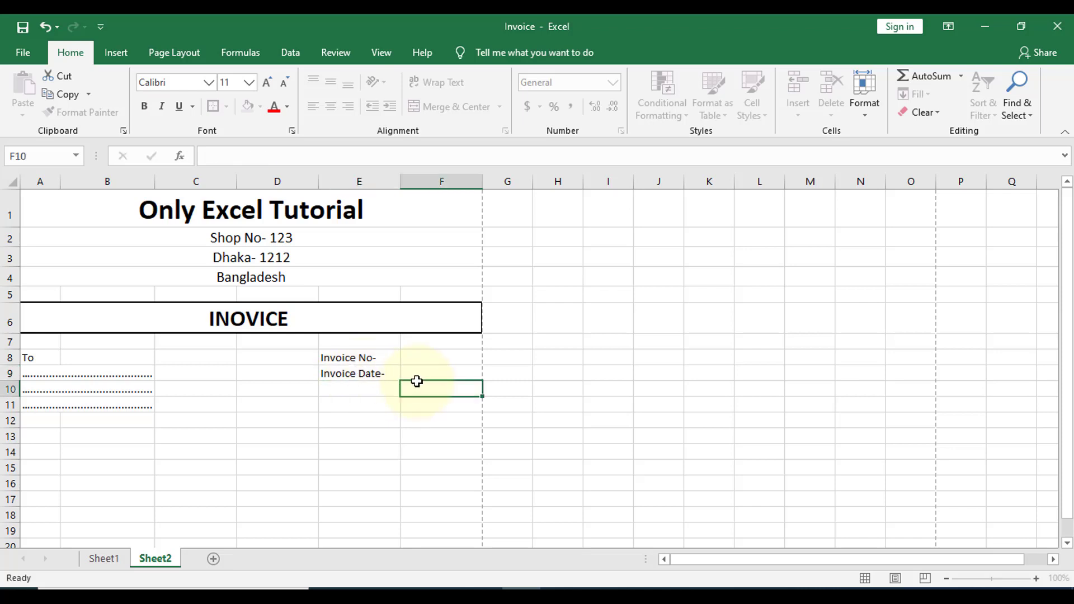
- Correct the spelling of the row 6 heading to "INVOICE"
click(274, 319)
text(INVOICE)
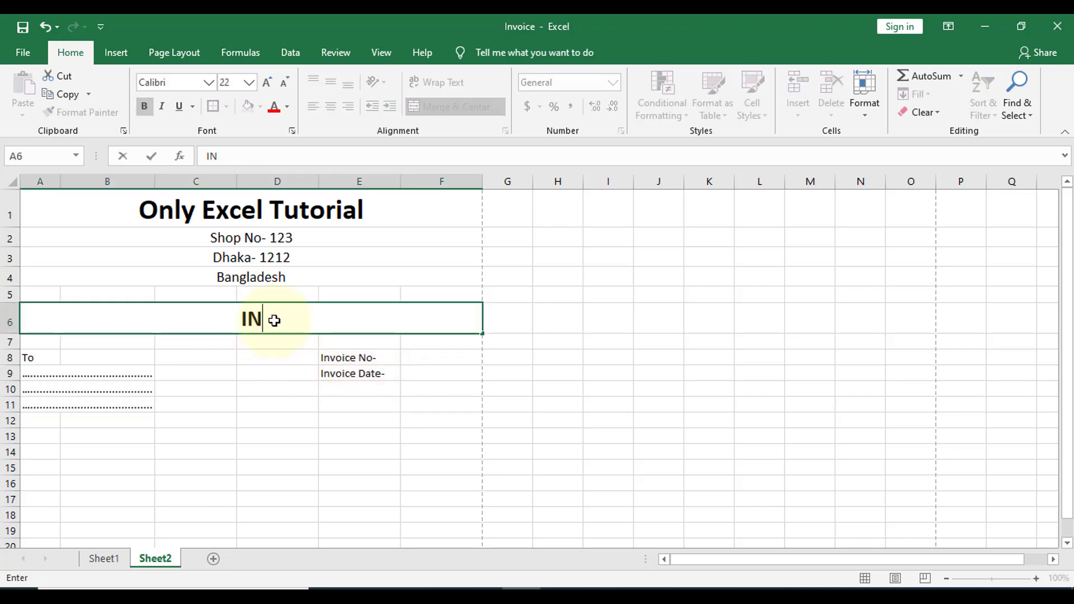
click(364, 419)
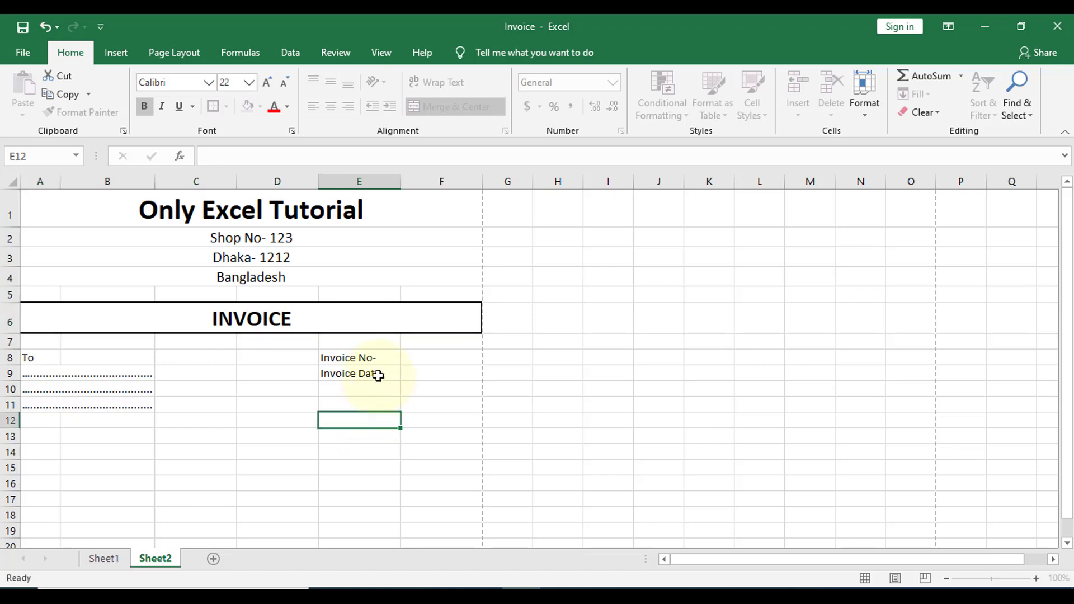
- Apply thick outside borders around the recipient block A8:C12
drag(66, 360, 125, 401)
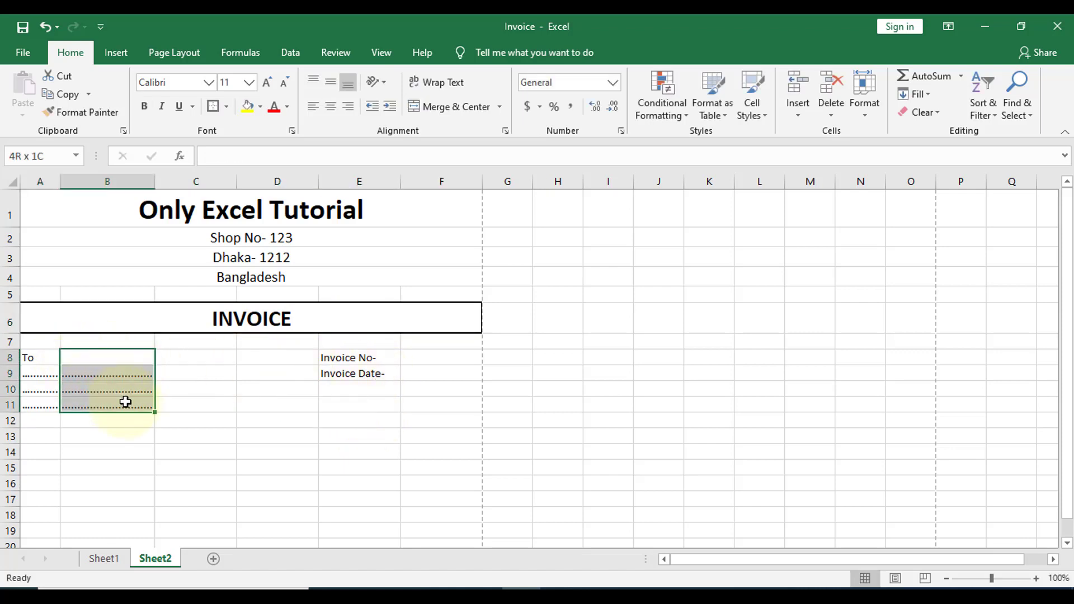
drag(43, 360, 216, 417)
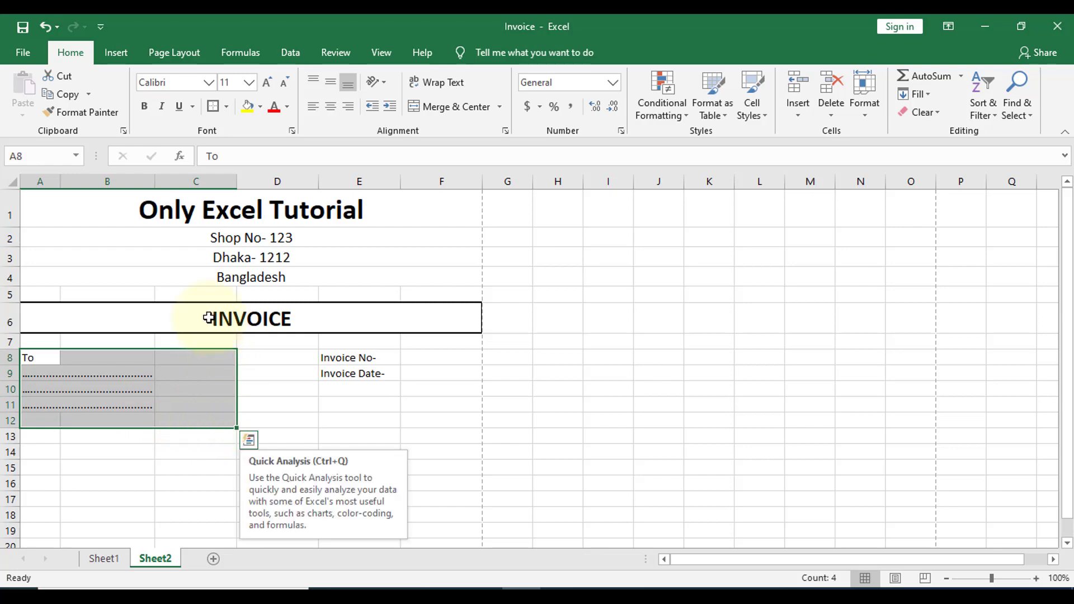
click(227, 106)
click(229, 280)
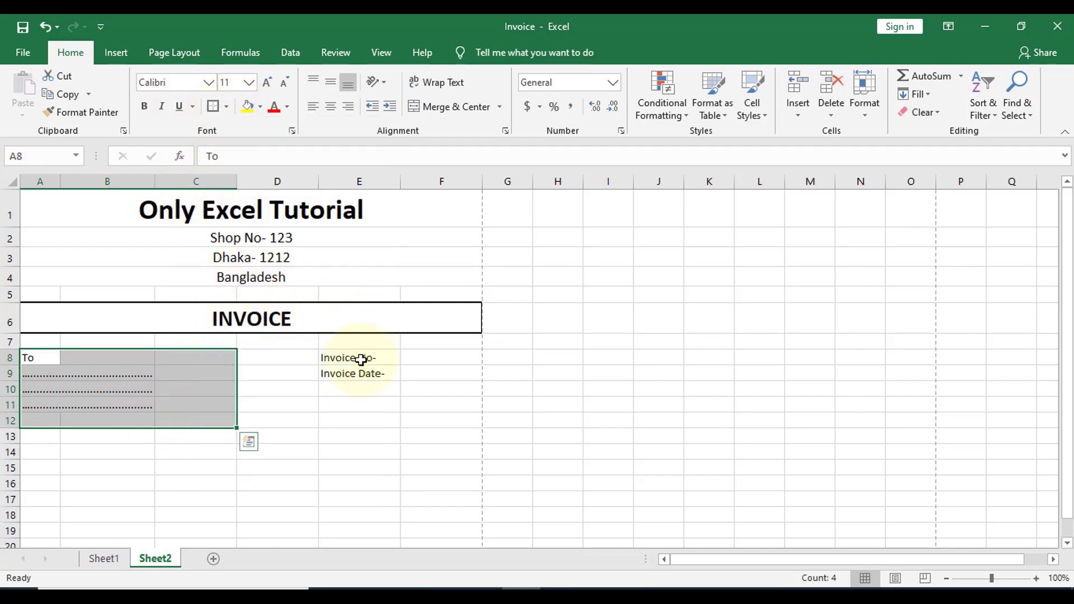
- Apply thick outside borders around the invoice number and date block E8:F12
drag(344, 363, 443, 423)
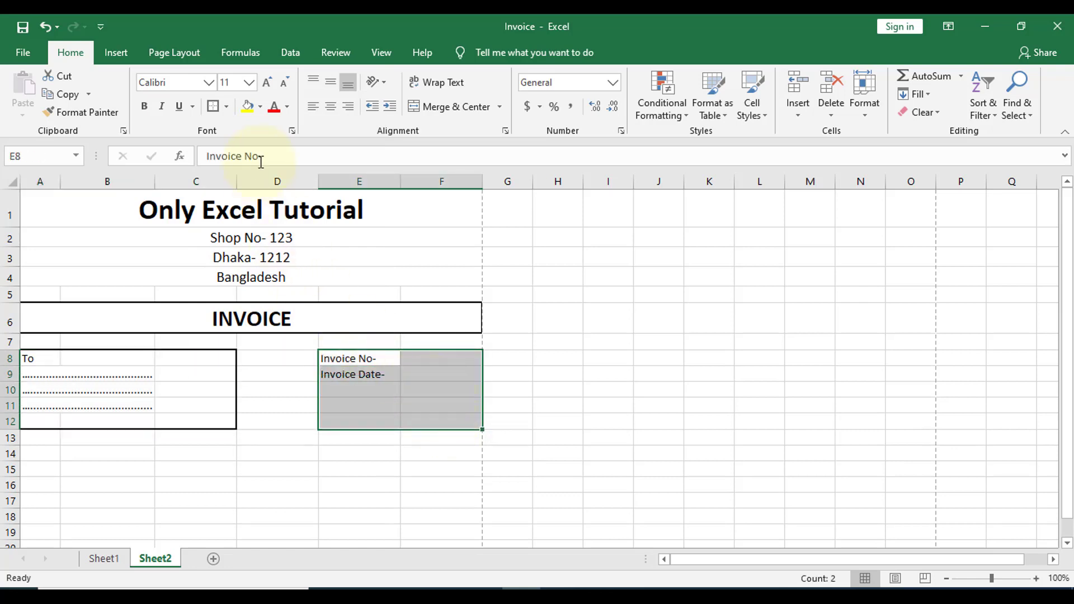
click(216, 111)
click(439, 374)
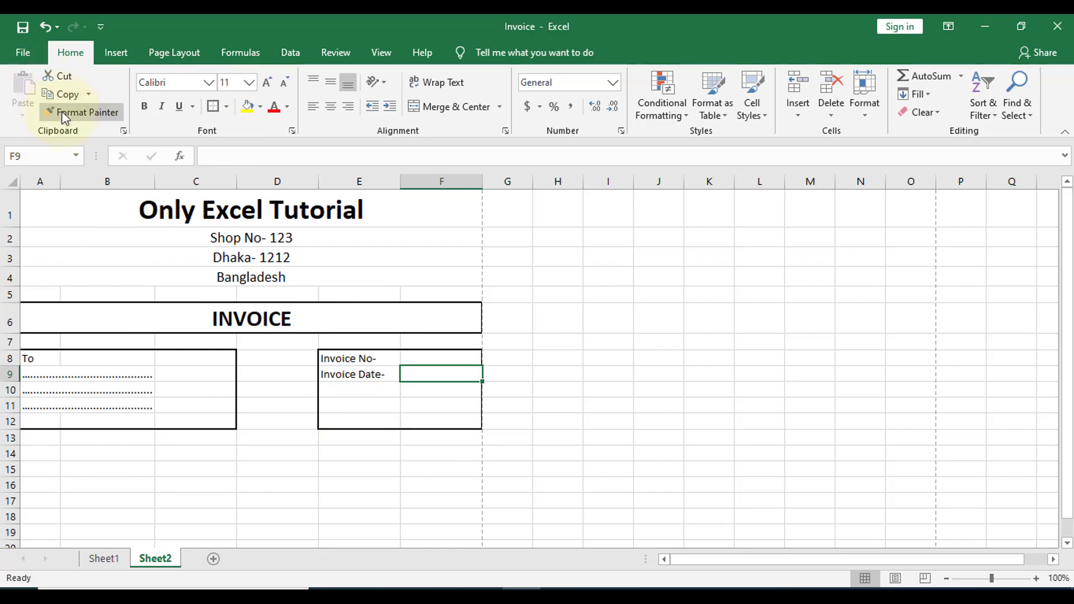
- Check the header and the two bordered blocks in the print preview, then return to the sheet
click(22, 52)
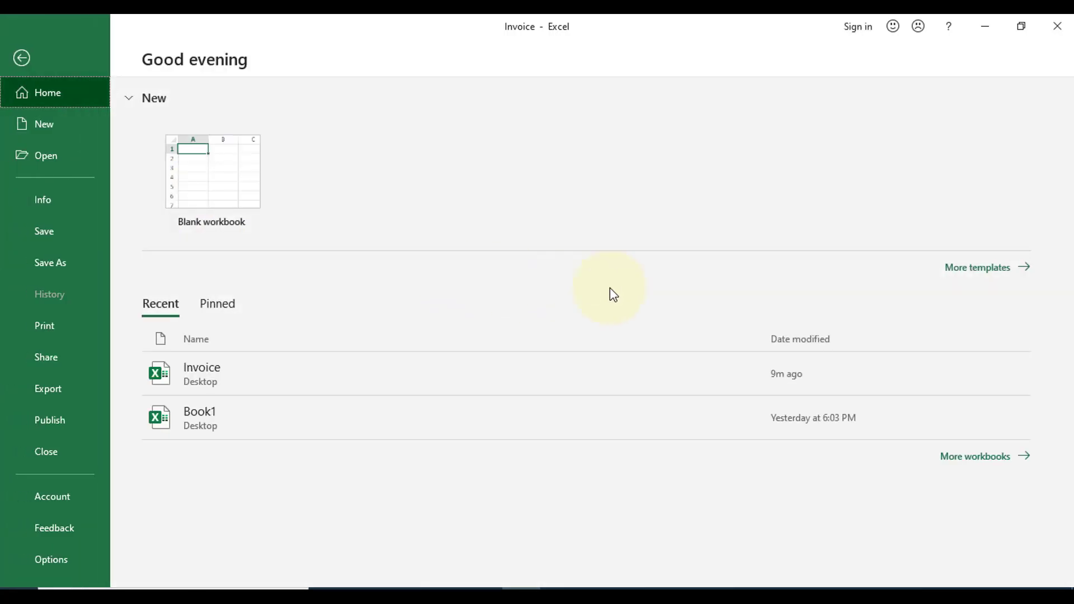
click(48, 324)
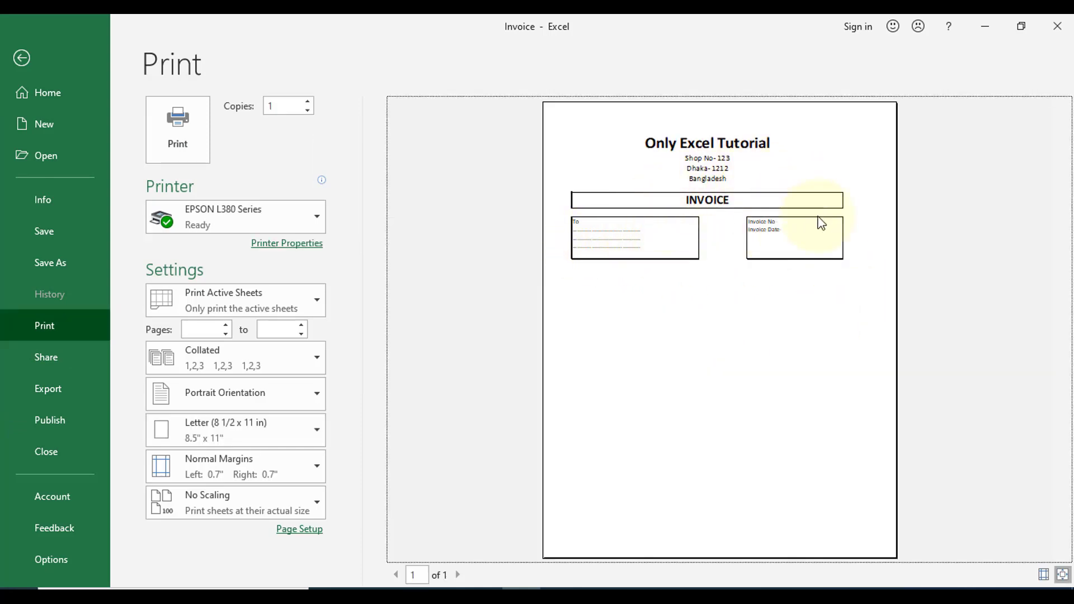
click(26, 59)
- Enter the item table headings SL, DESCRIPTION, PRO, QTY, PRICE and TOTAL in cells A14 to F14
scroll(350, 417, down, 2)
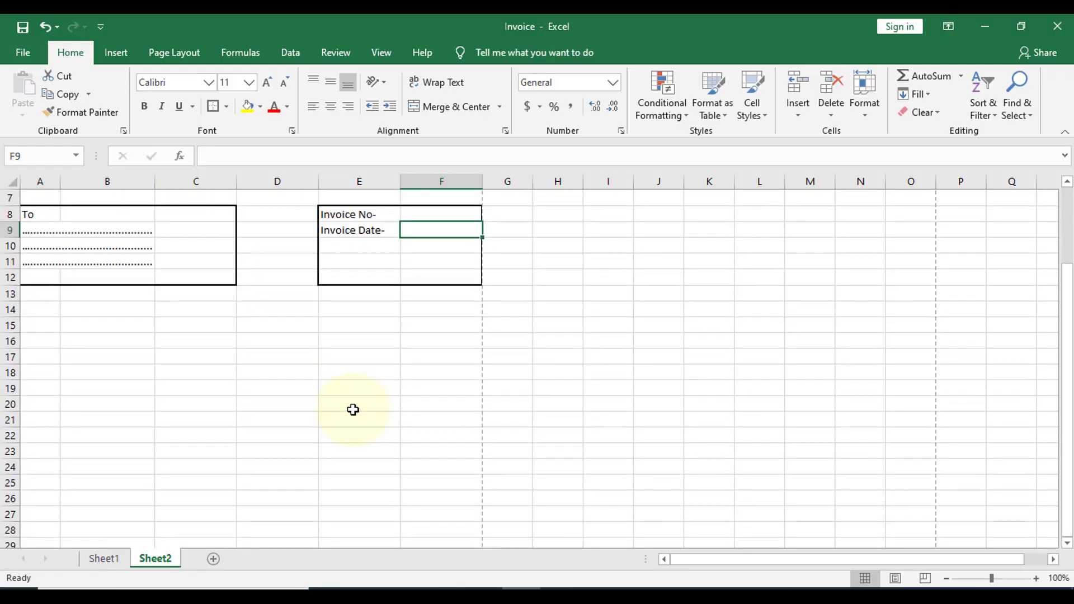
click(37, 298)
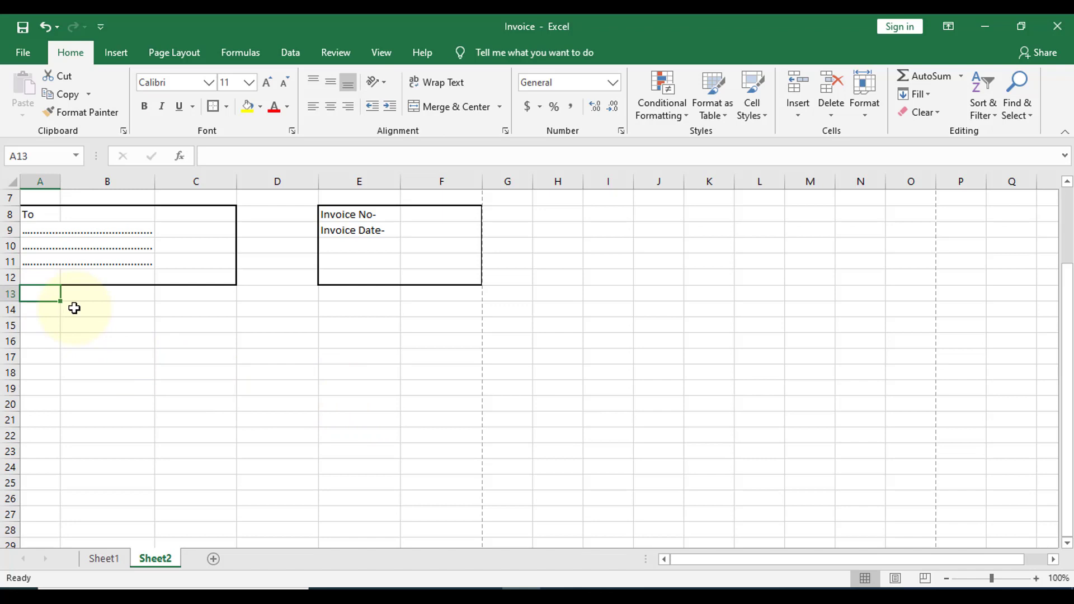
key(Down)
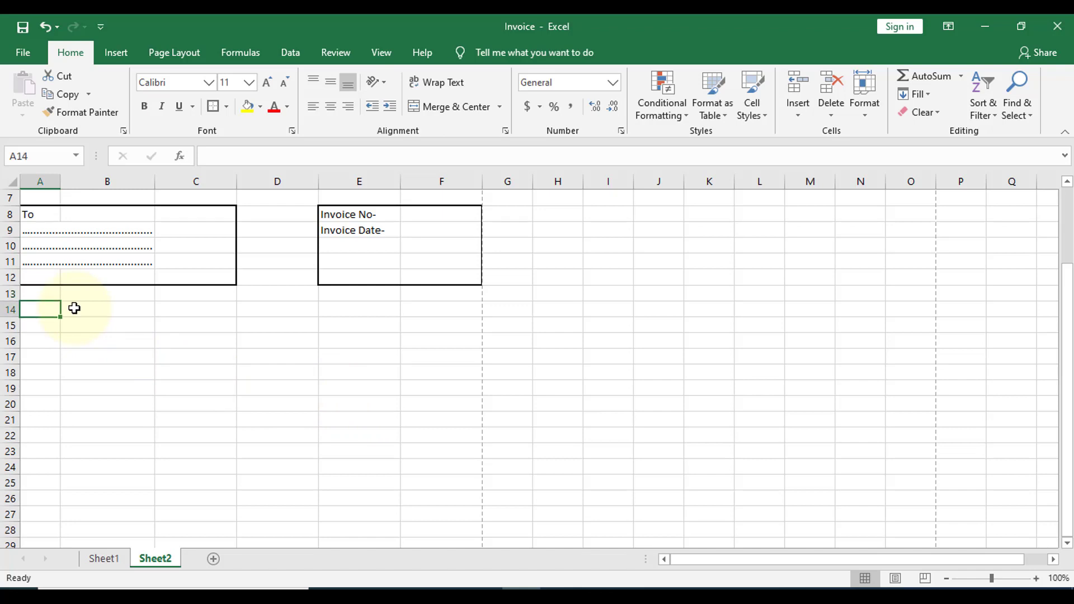
text(sl)
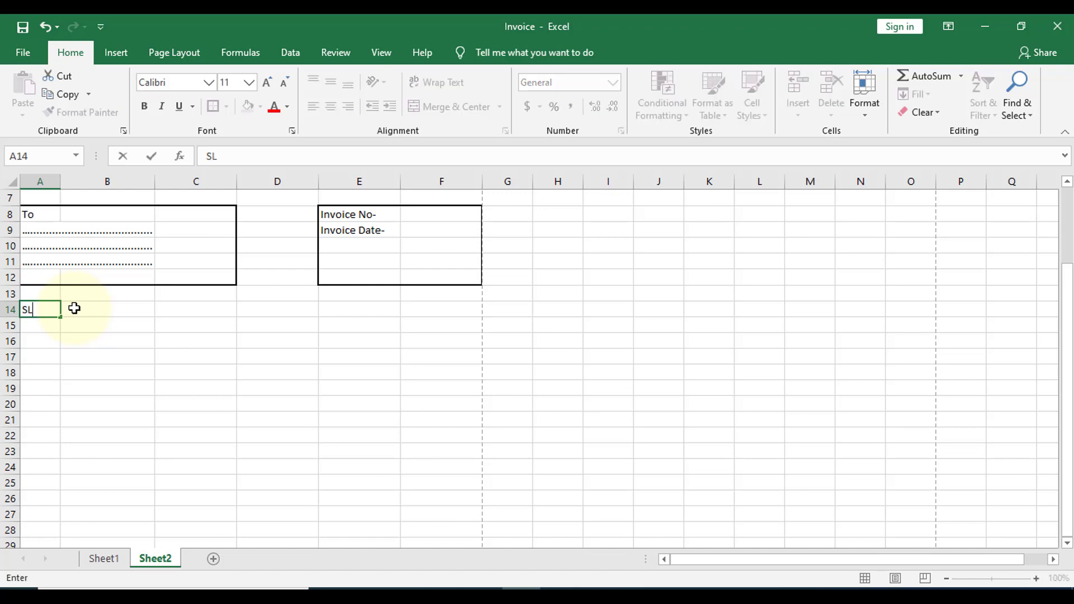
key(Tab)
text(DE)
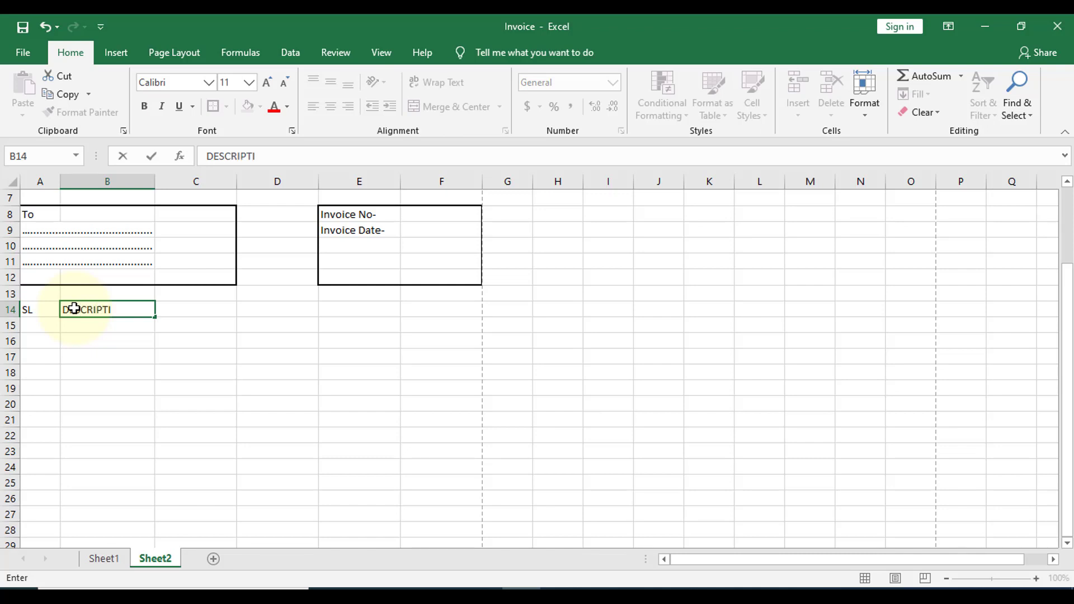
key(Tab)
text(PRO)
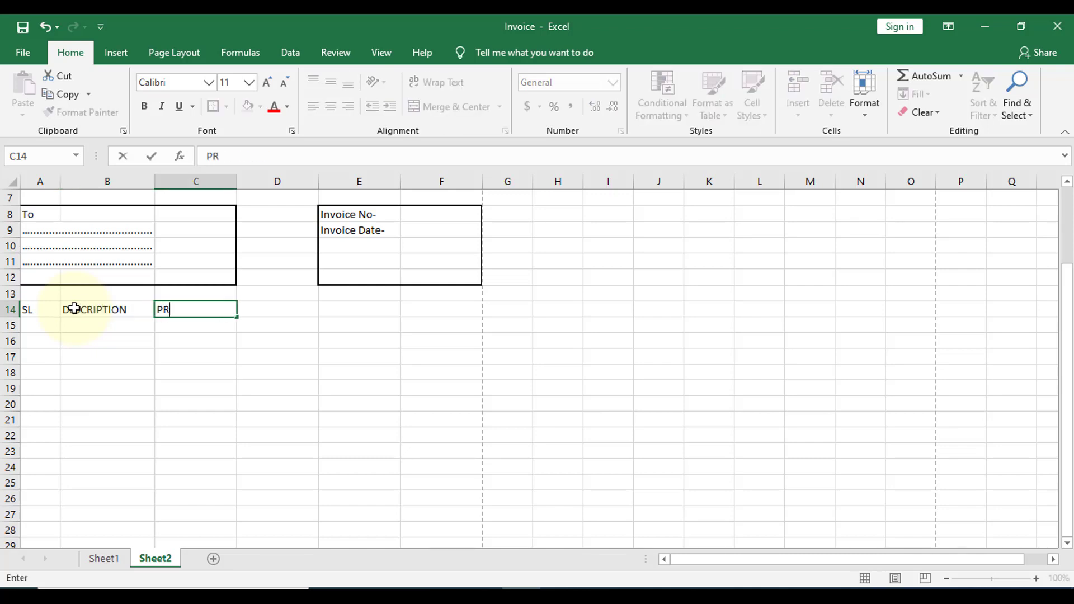
key(Tab)
text(Q)
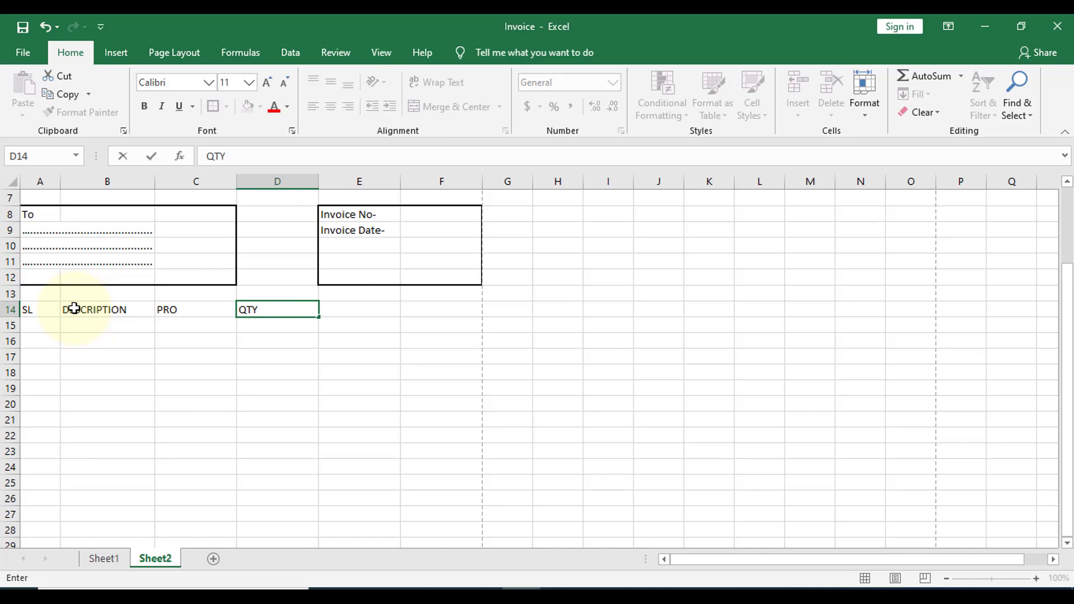
key(Tab)
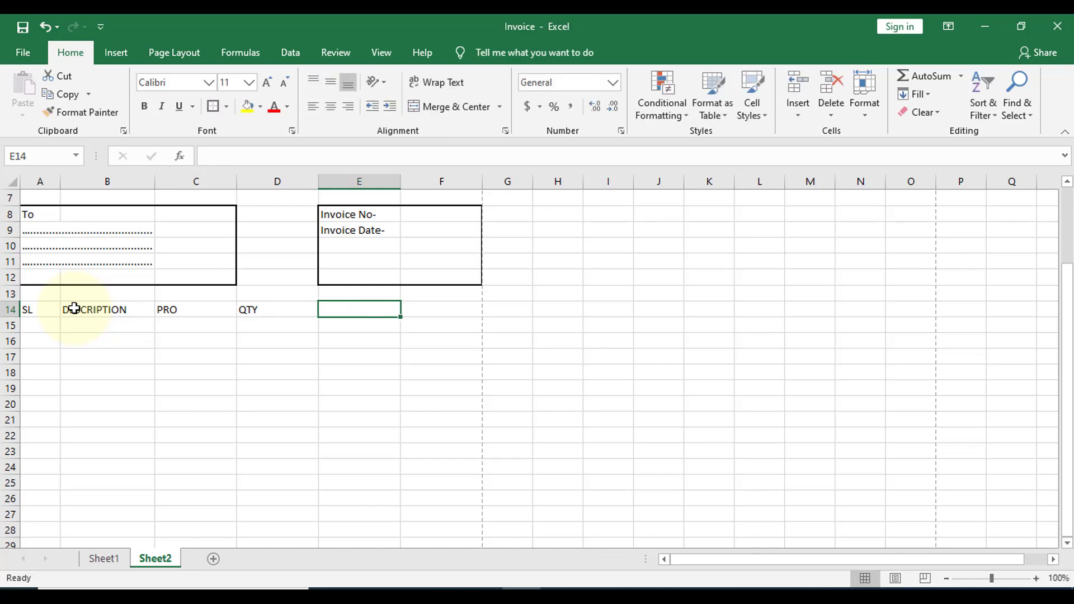
text(PRICE)
key(Tab)
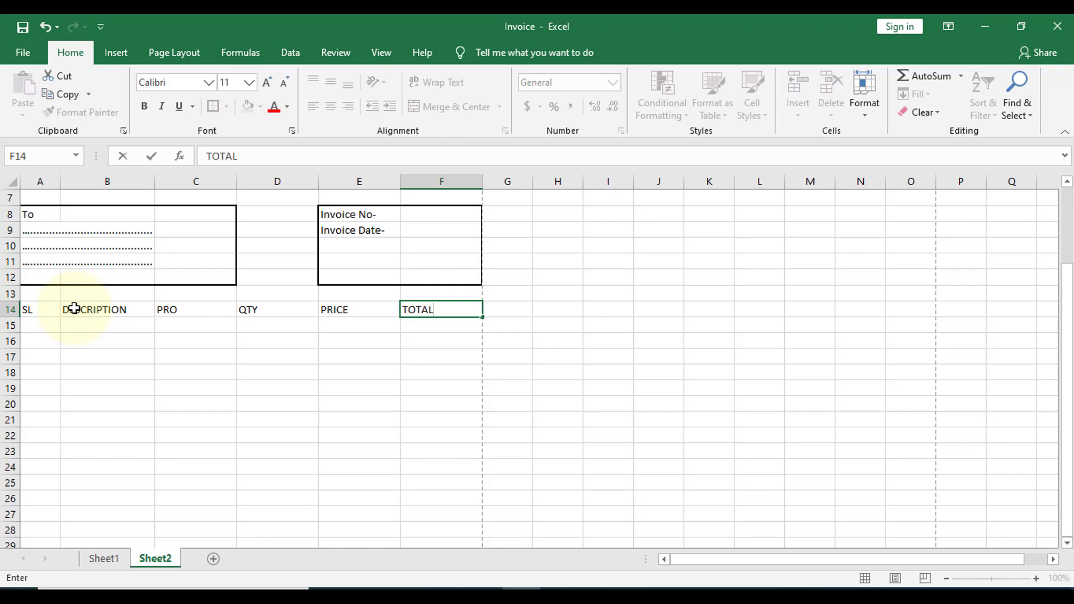
- Center the headings in A14:F14 and apply thick outside borders around the heading row
drag(34, 309, 473, 310)
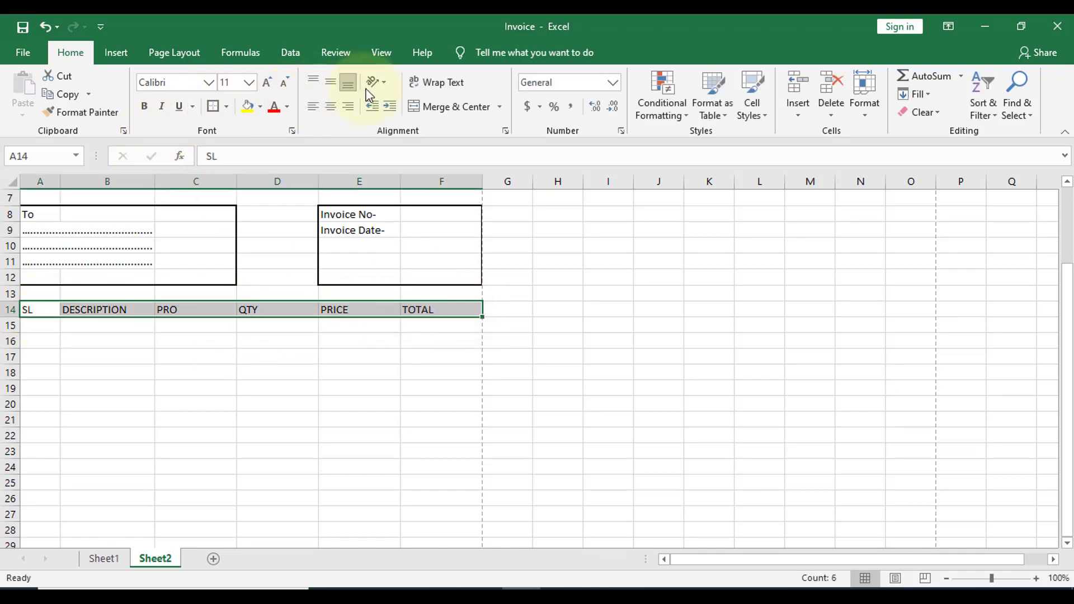
click(333, 108)
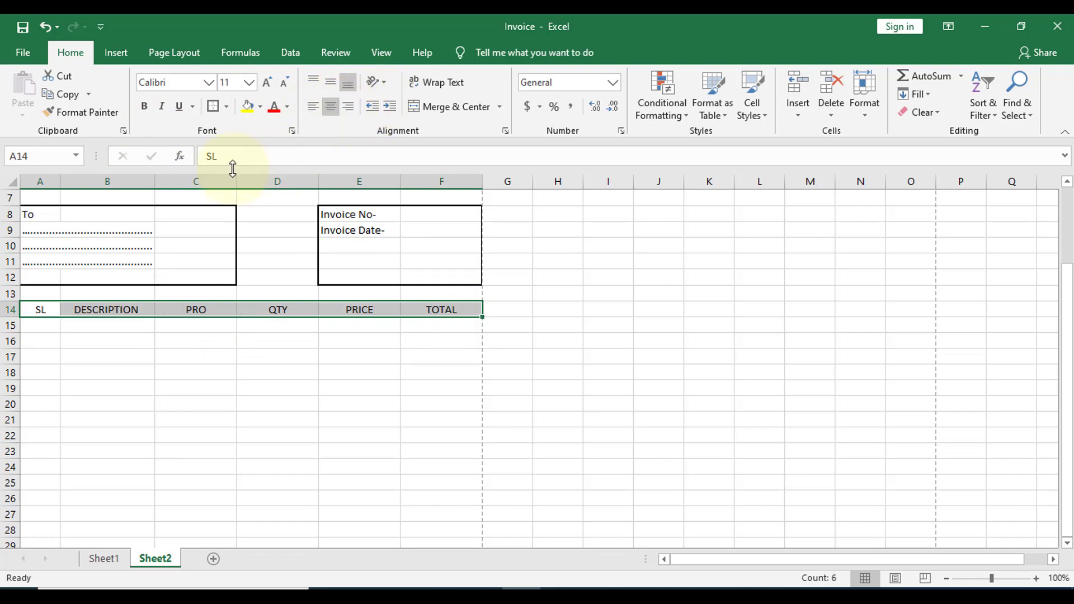
click(227, 107)
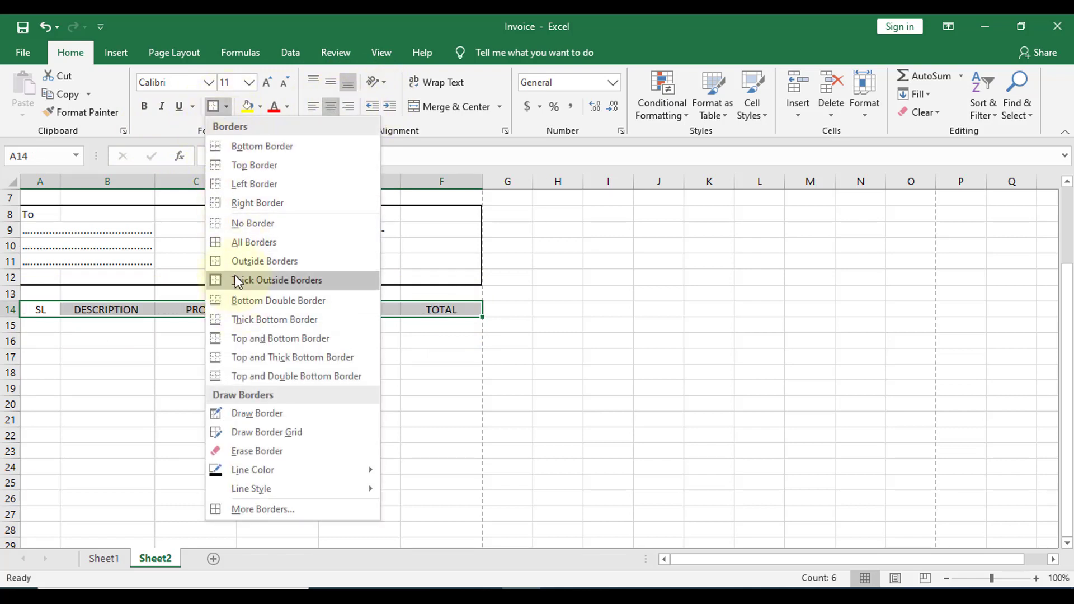
click(235, 278)
click(386, 395)
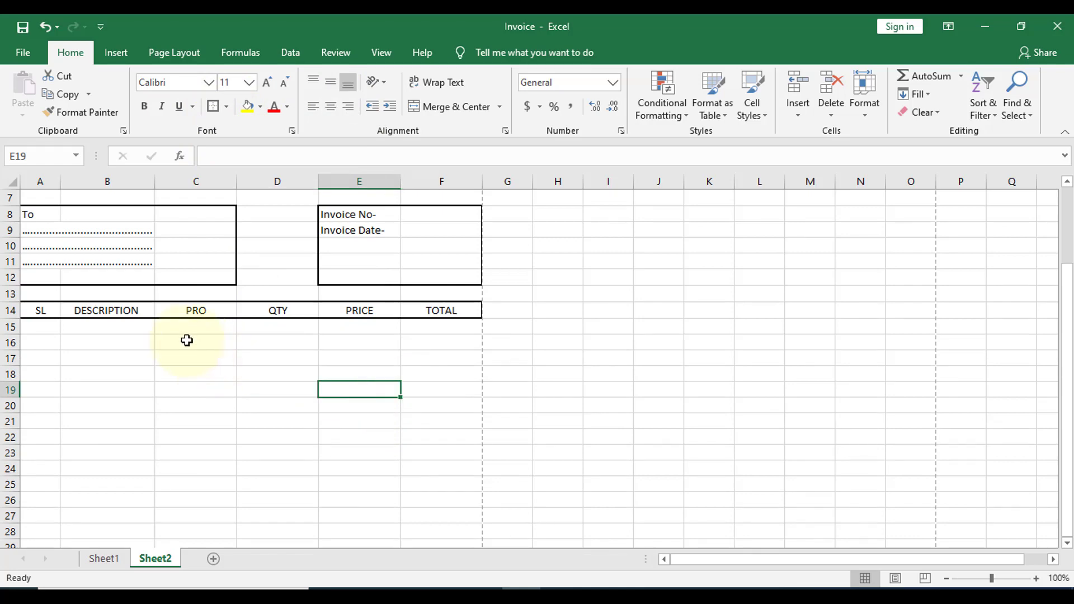
- Widen columns B and C slightly and apply thick outside borders around the item table A14:F29
drag(154, 180, 161, 179)
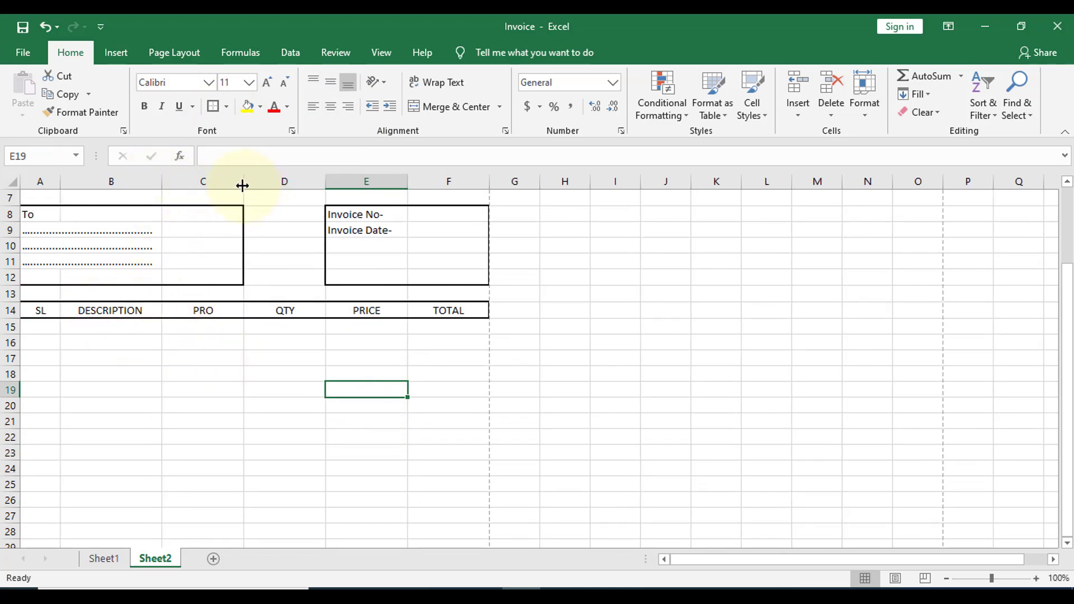
drag(243, 184, 246, 183)
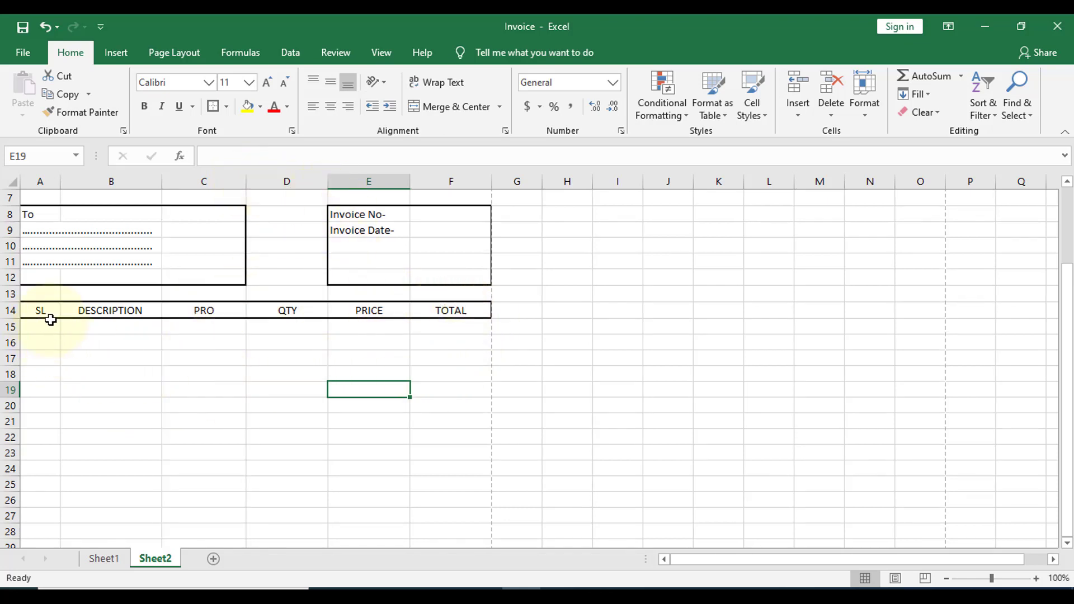
drag(49, 312, 431, 480)
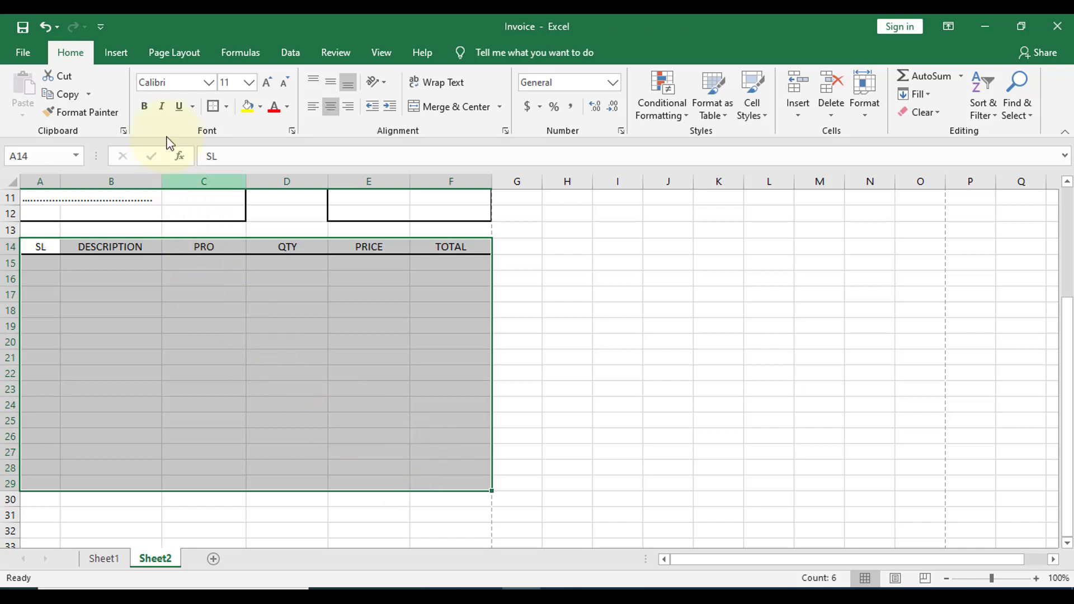
click(221, 110)
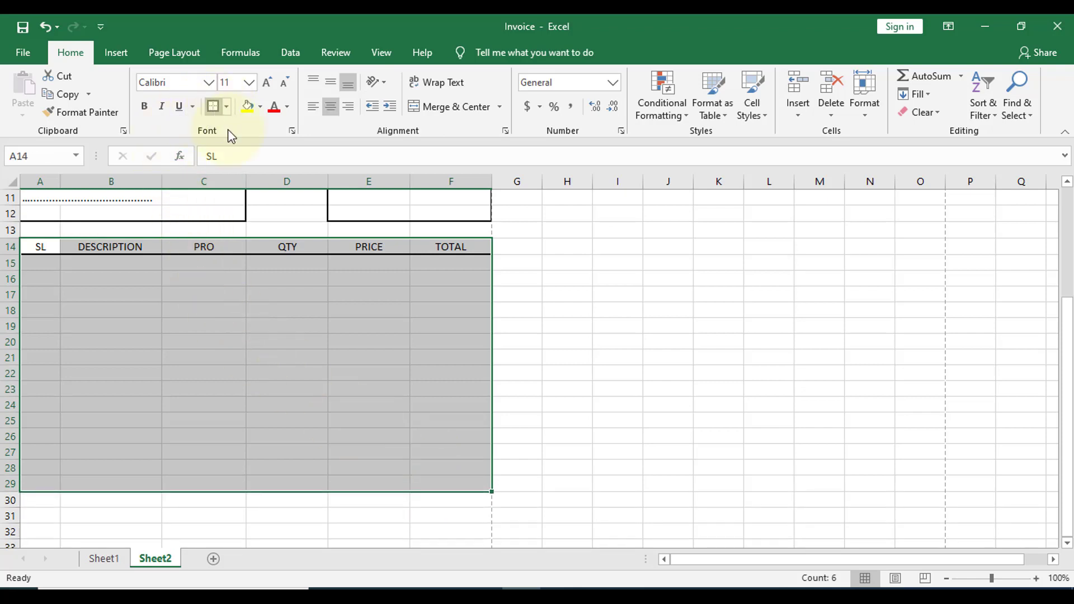
click(374, 480)
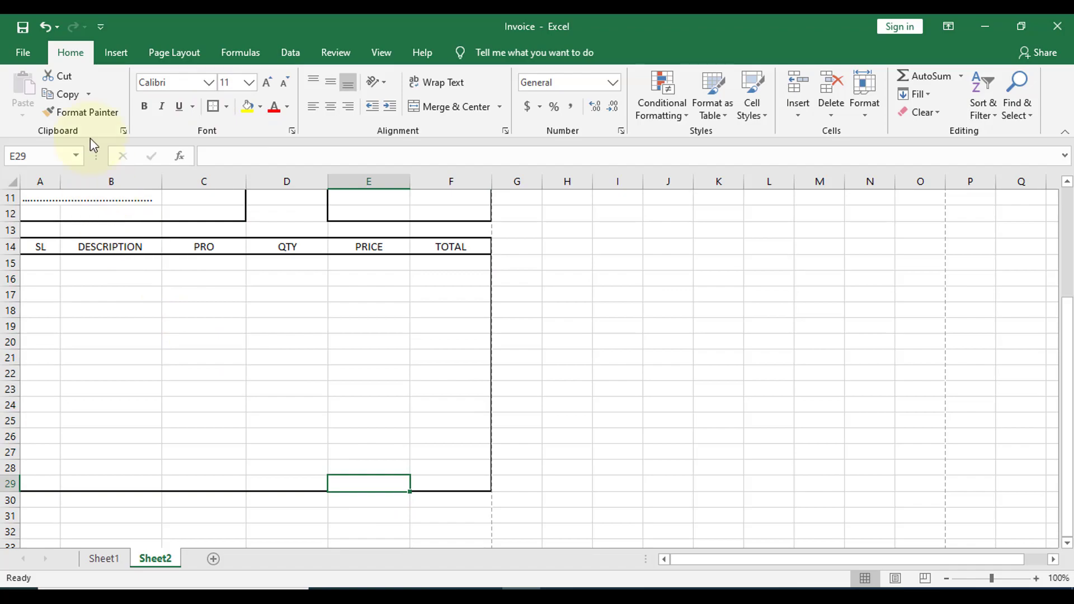
- Check how the bordered item table fits the page in the print preview, then return to the sheet
click(23, 52)
click(36, 328)
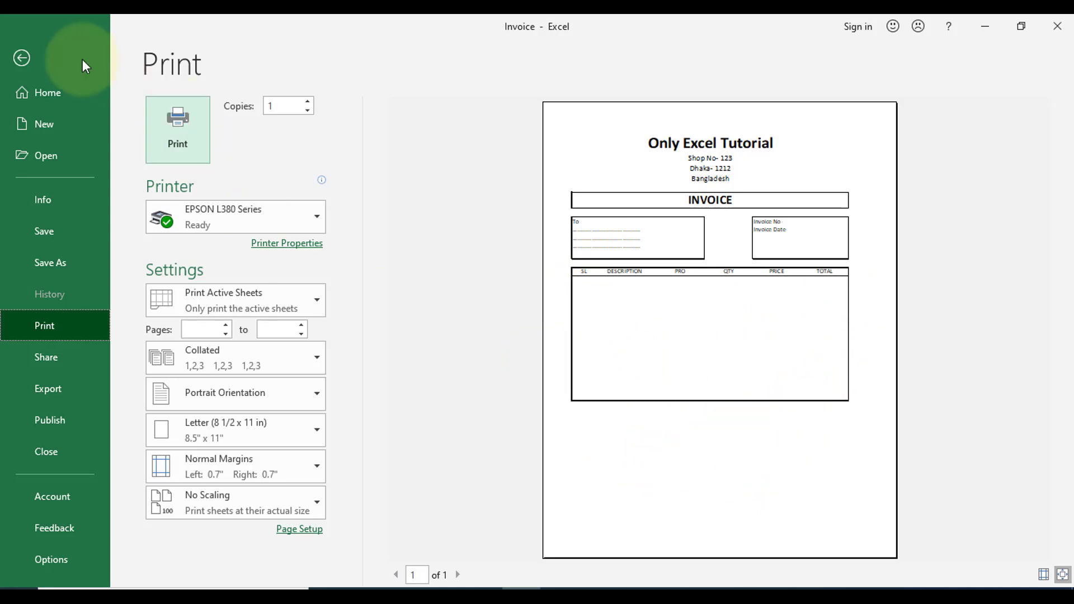
click(23, 57)
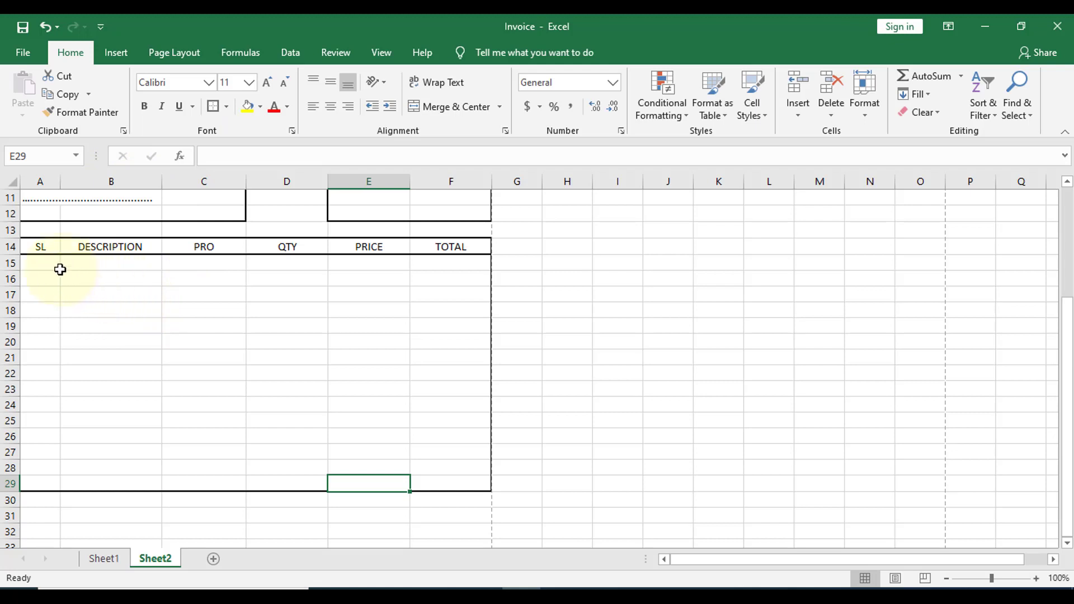
- Apply thick outside borders to each item table column separately, from A15:A29 through F15:F29
drag(45, 263, 27, 481)
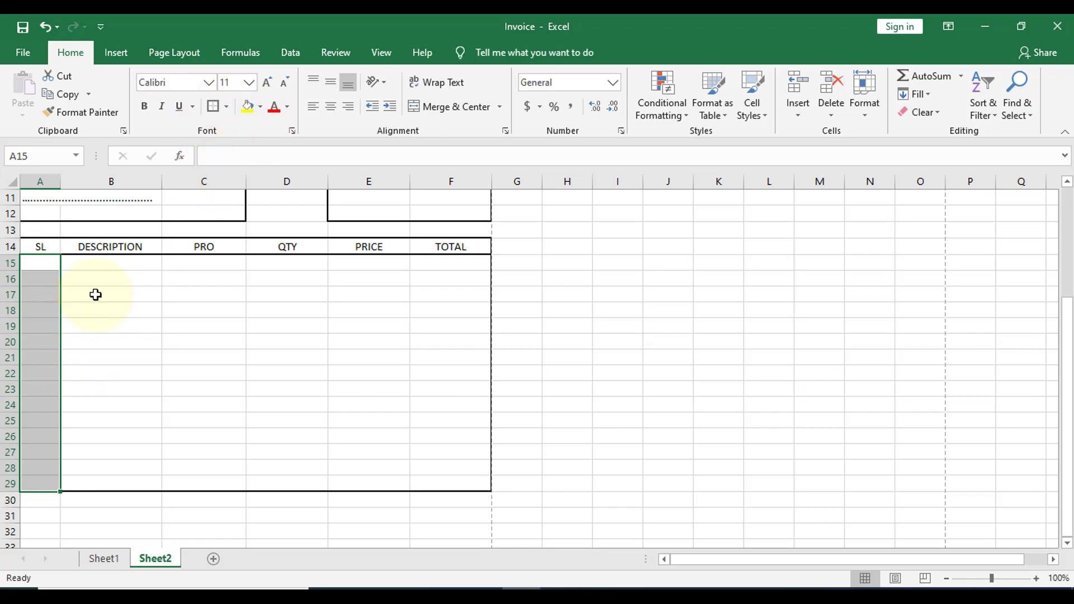
drag(112, 263, 113, 489)
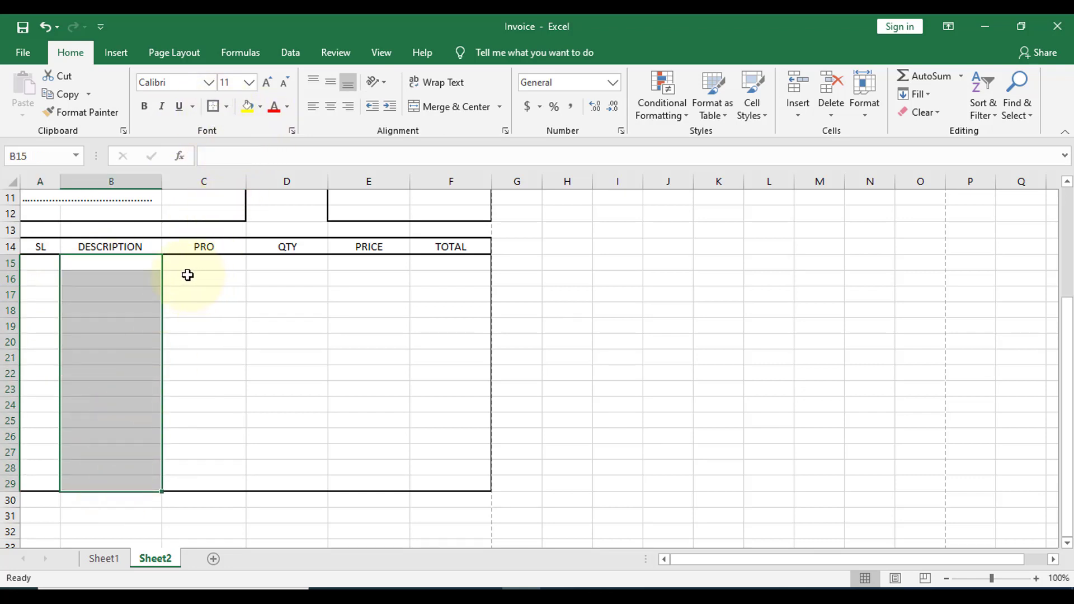
drag(204, 263, 194, 487)
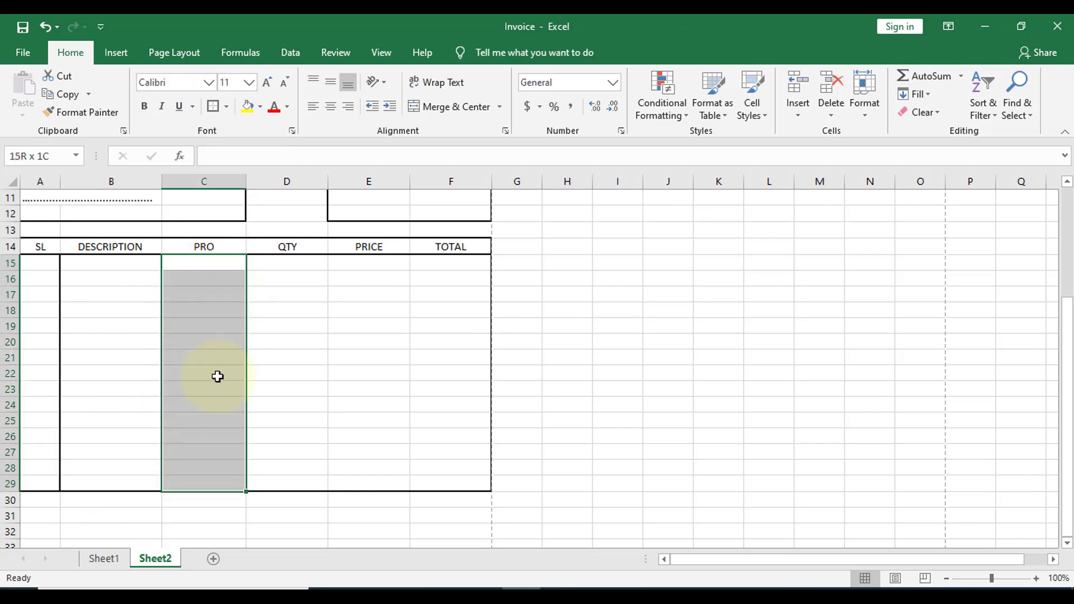
click(220, 109)
drag(276, 264, 267, 490)
click(226, 110)
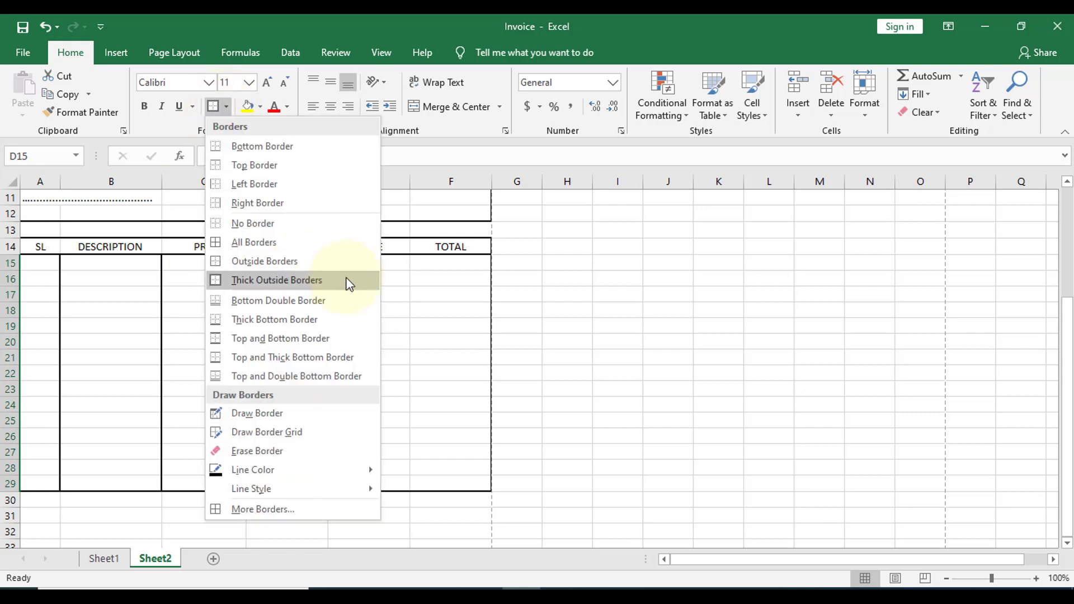
click(223, 110)
click(222, 108)
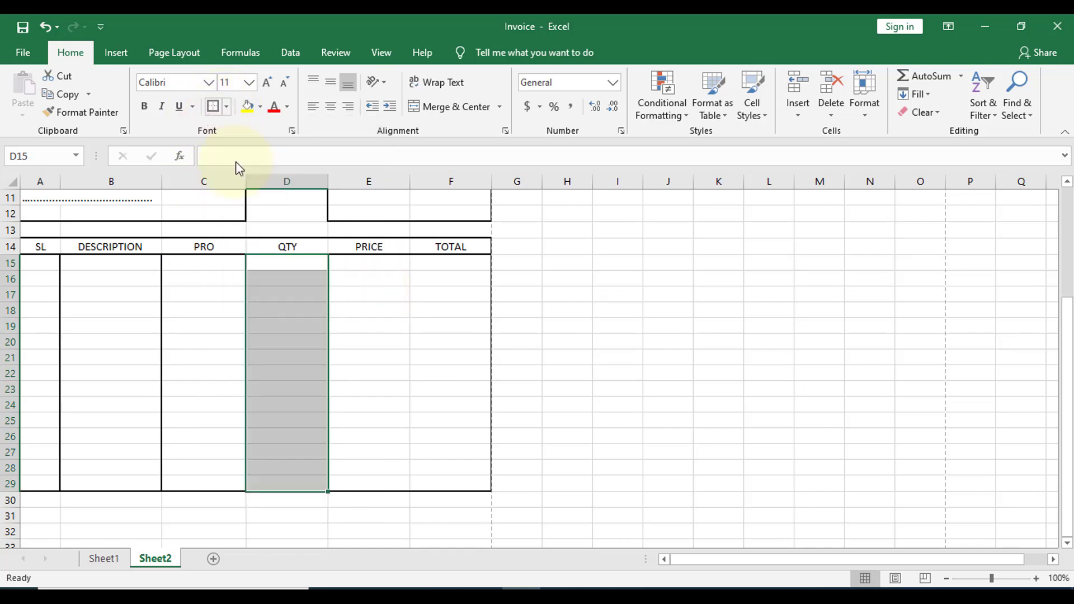
drag(371, 274, 372, 471)
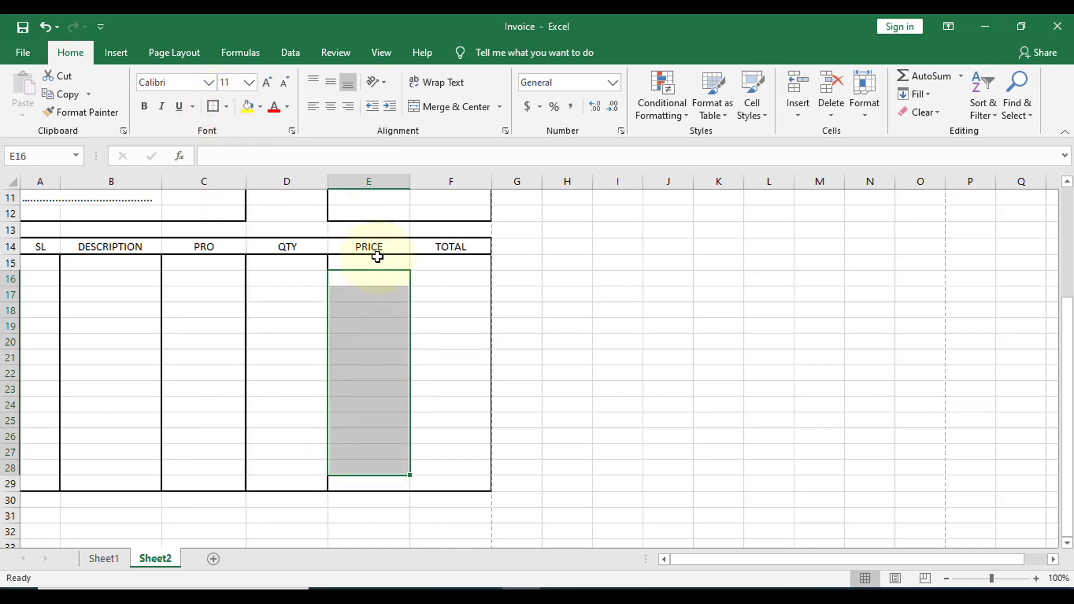
drag(375, 261, 367, 484)
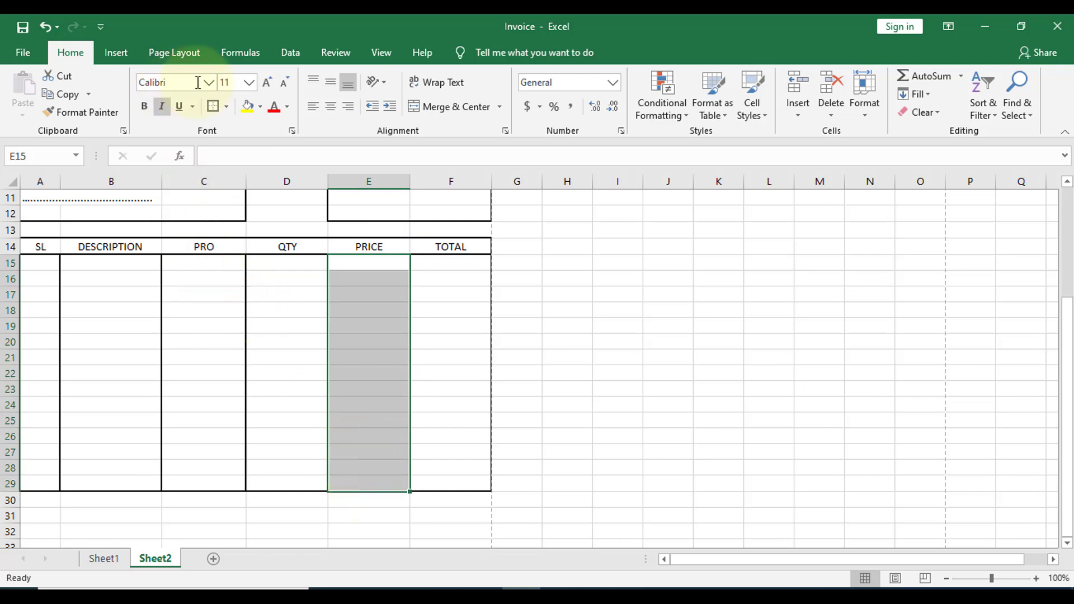
click(216, 106)
drag(458, 266, 441, 487)
click(213, 108)
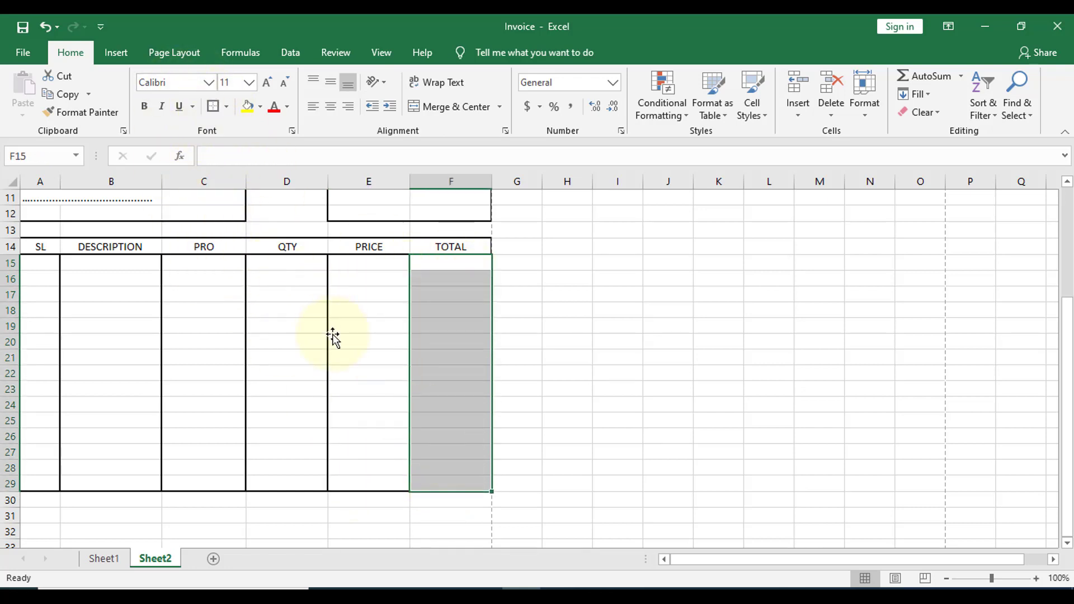
click(335, 329)
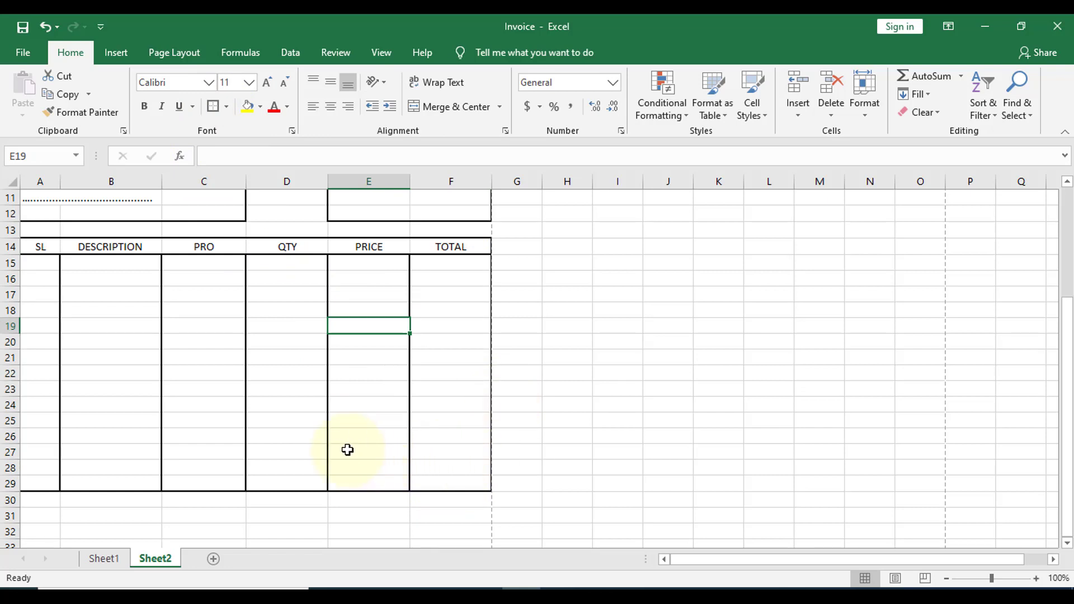
- Apply thick outside borders around E27:F29 at the lower end of the PRICE and TOTAL columns
drag(347, 448, 434, 493)
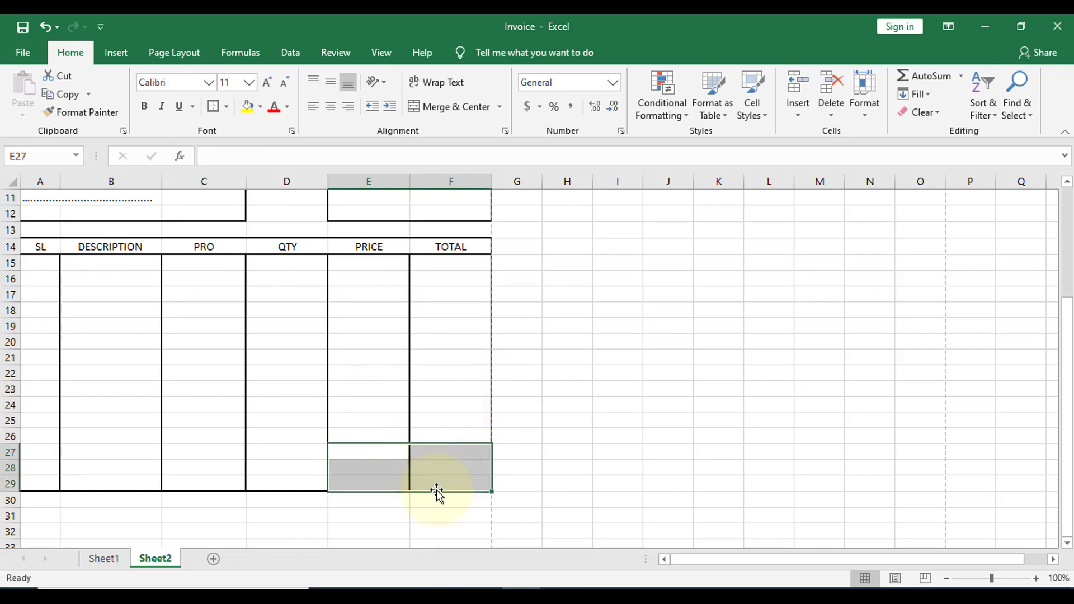
click(214, 106)
click(508, 459)
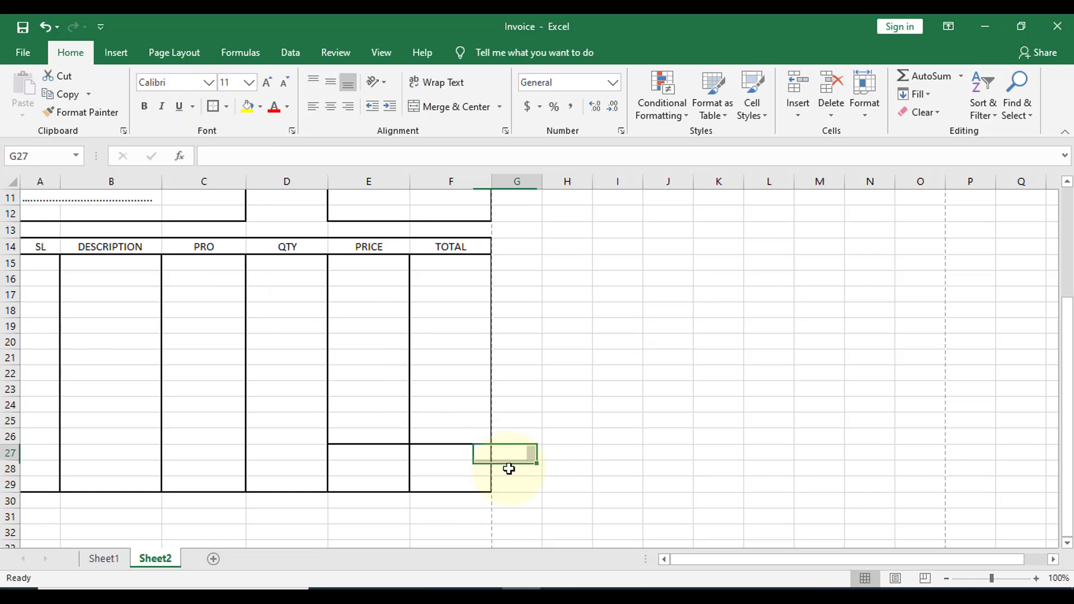
- Apply thick outside borders separately to E27:F27 and E28:F28 to divide the summary rows
click(382, 454)
drag(367, 454, 444, 453)
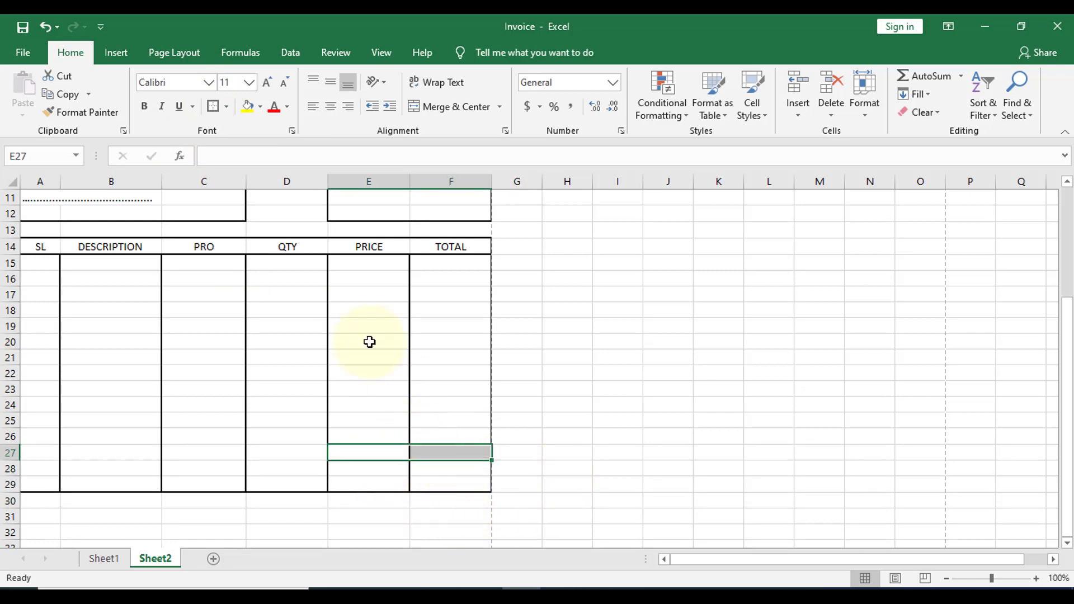
click(213, 107)
drag(347, 468, 446, 470)
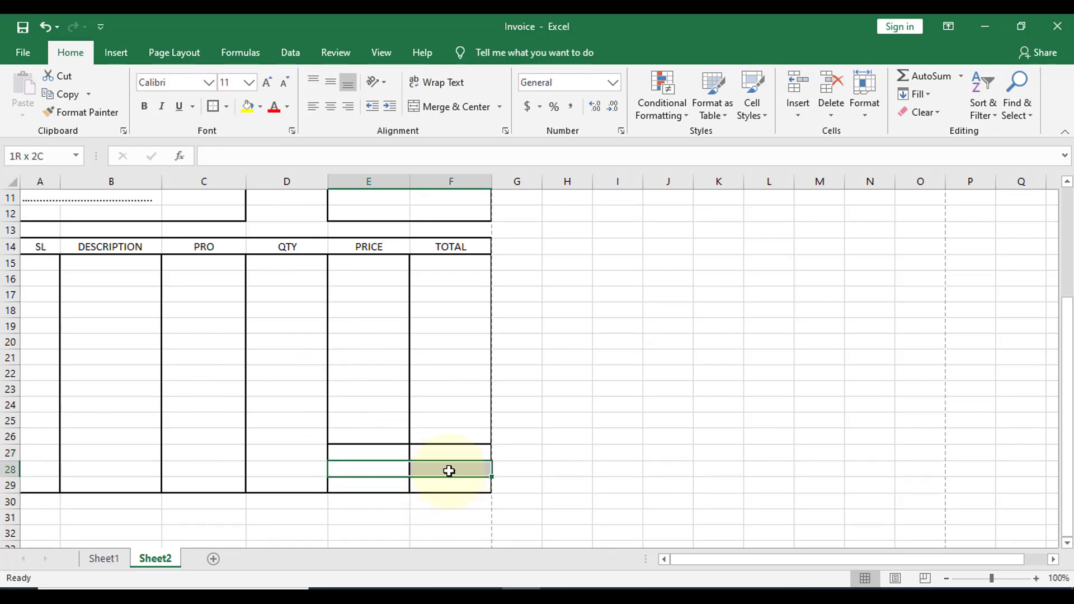
click(213, 106)
- Enter TOTAL, VAT and IN TOTAL in cells E27 to E29 and right-align the three labels
click(370, 453)
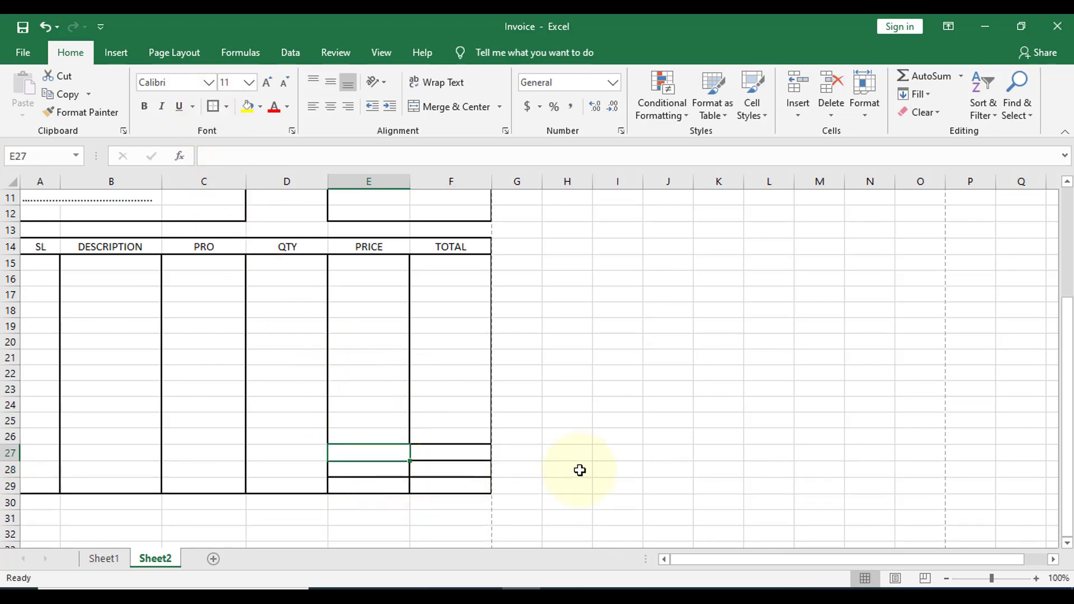
text(TOTAL)
key(Return)
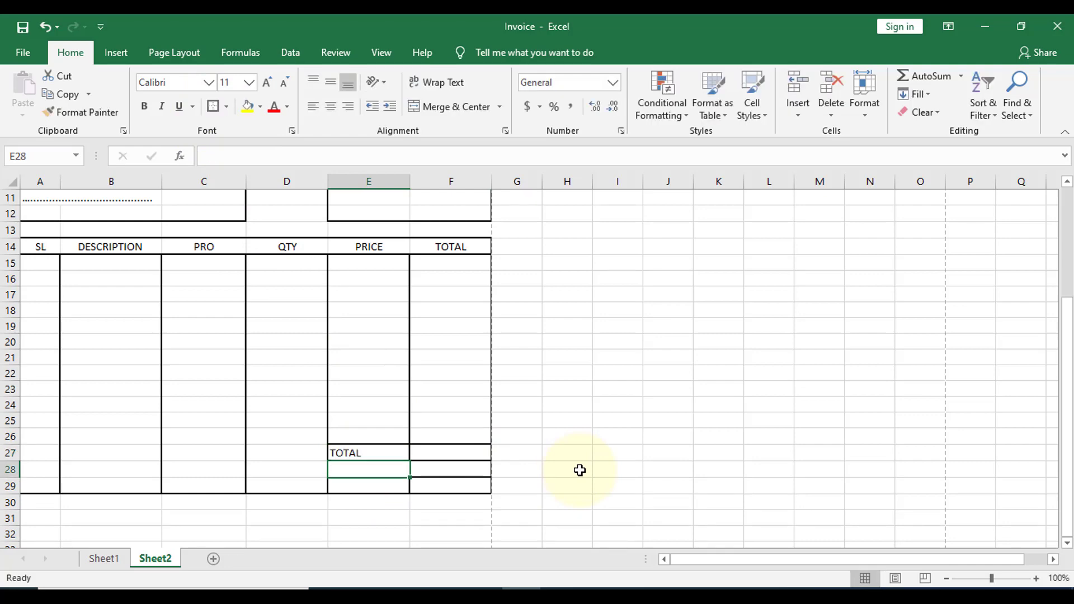
text(VAT)
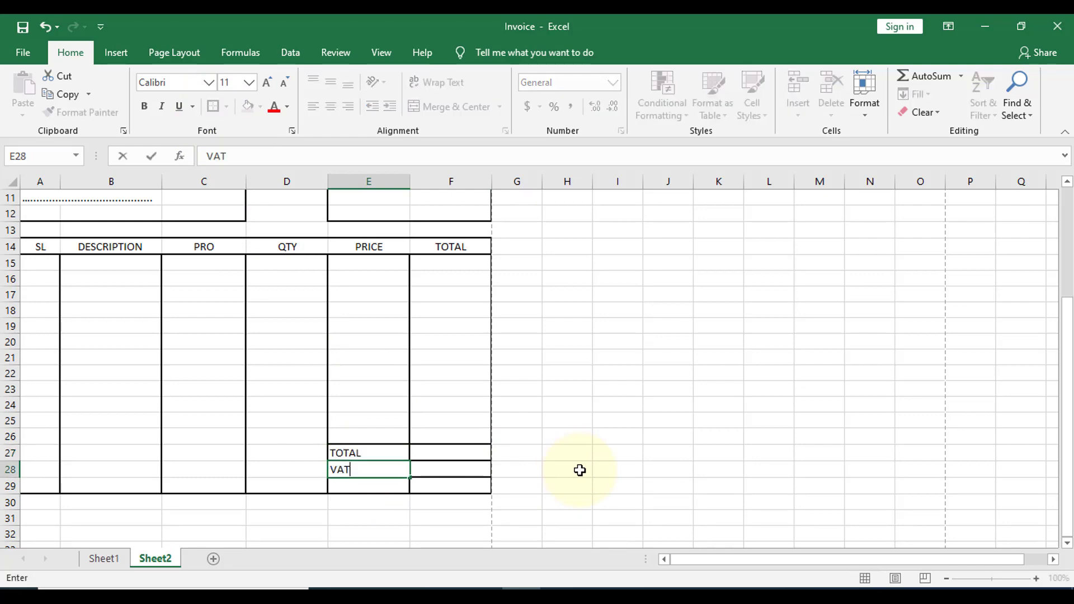
key(Return)
text(IN TOTAL)
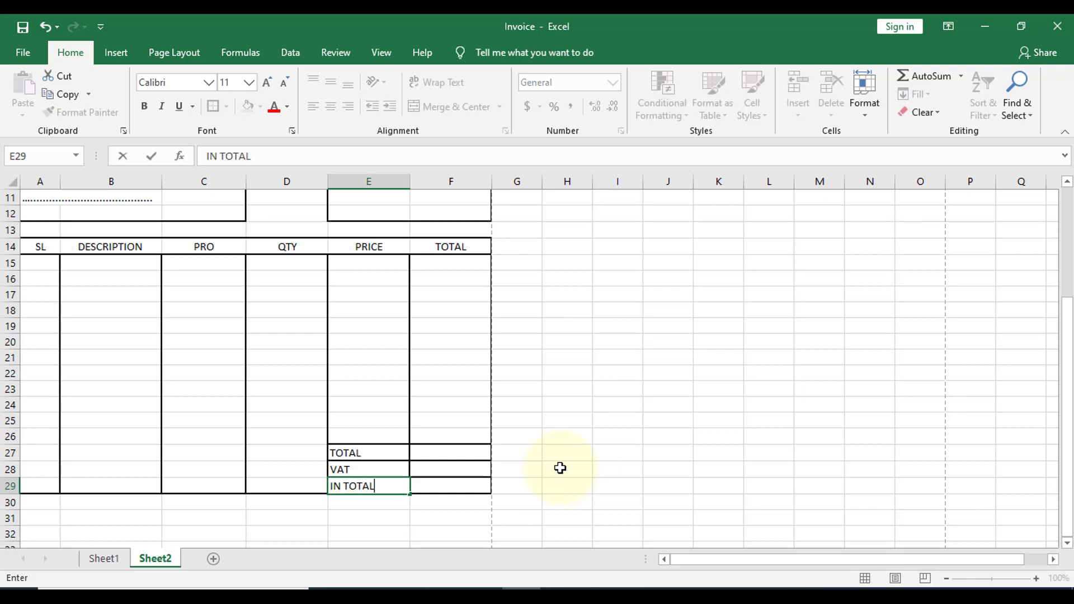
drag(361, 452, 367, 487)
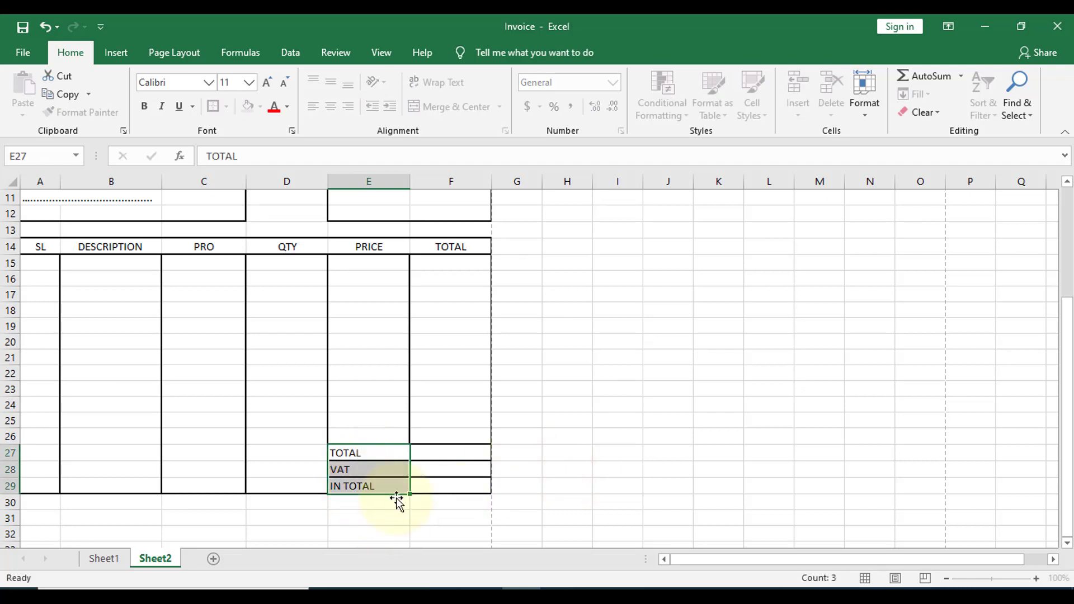
click(348, 112)
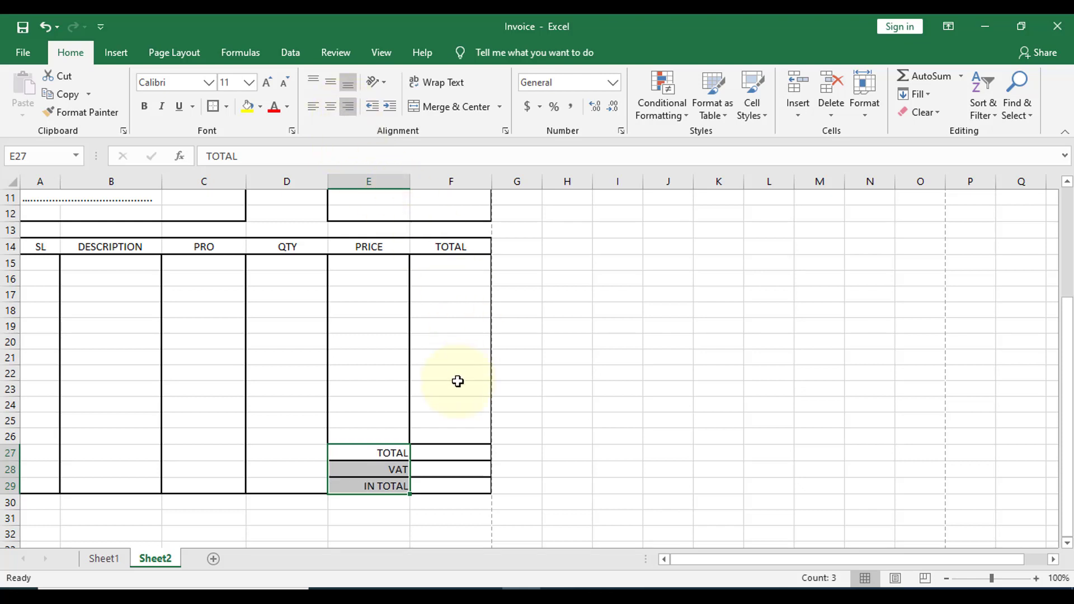
click(456, 404)
- Enter "Amount In Words" followed by a long underscore line in cell A32 below the item table
scroll(423, 351, down, 2)
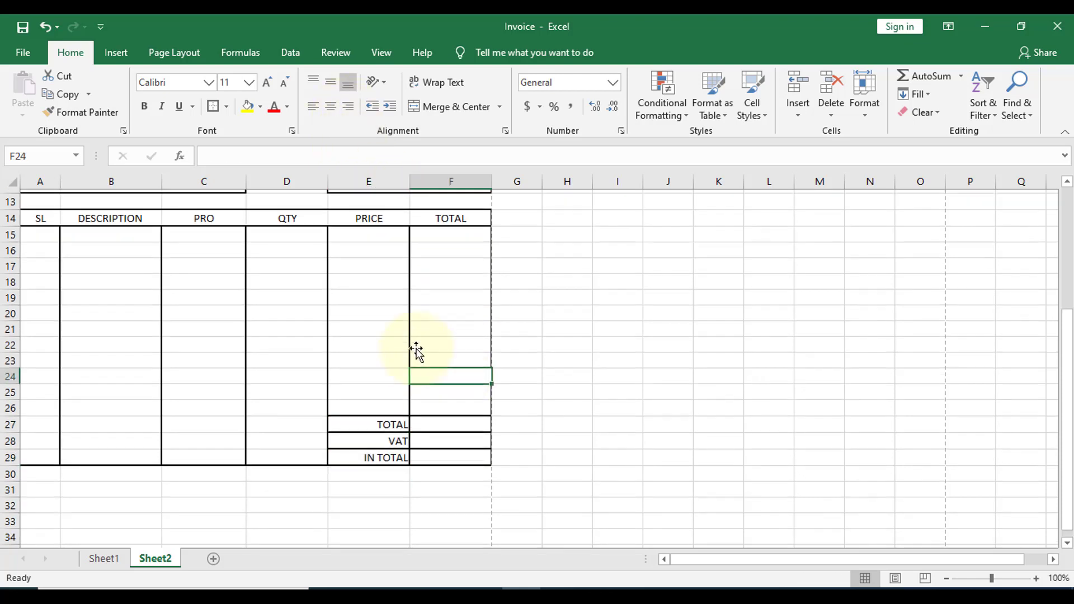
click(48, 438)
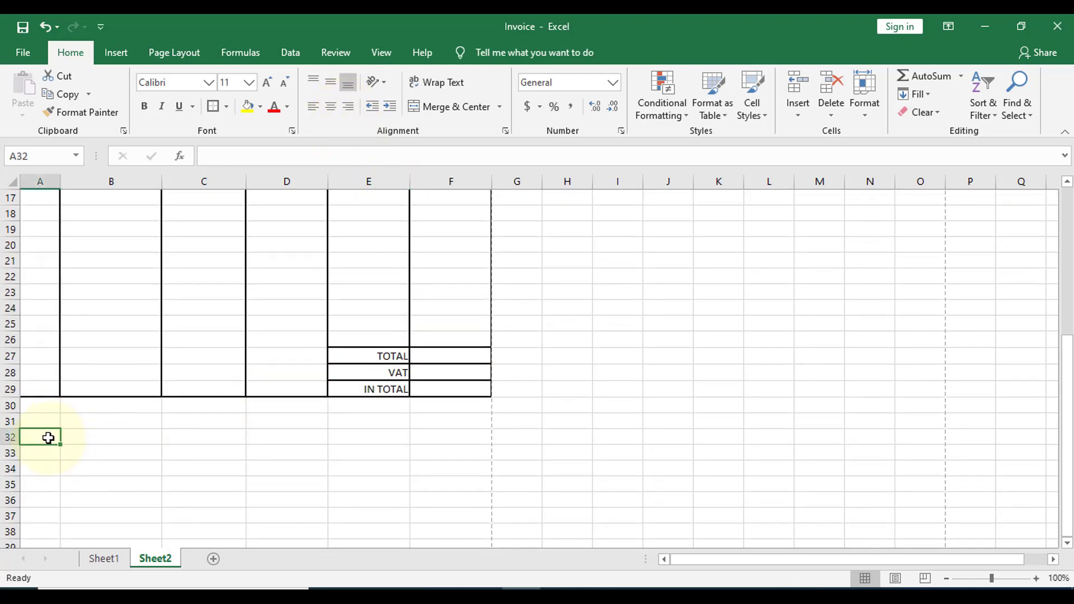
click(50, 409)
click(51, 425)
click(52, 438)
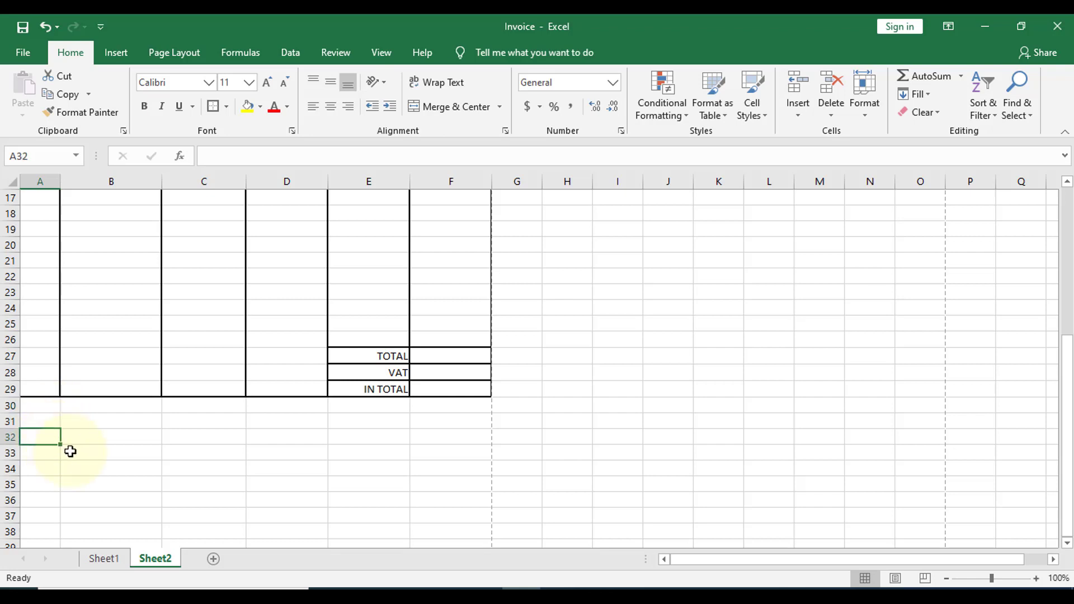
text(Amoun)
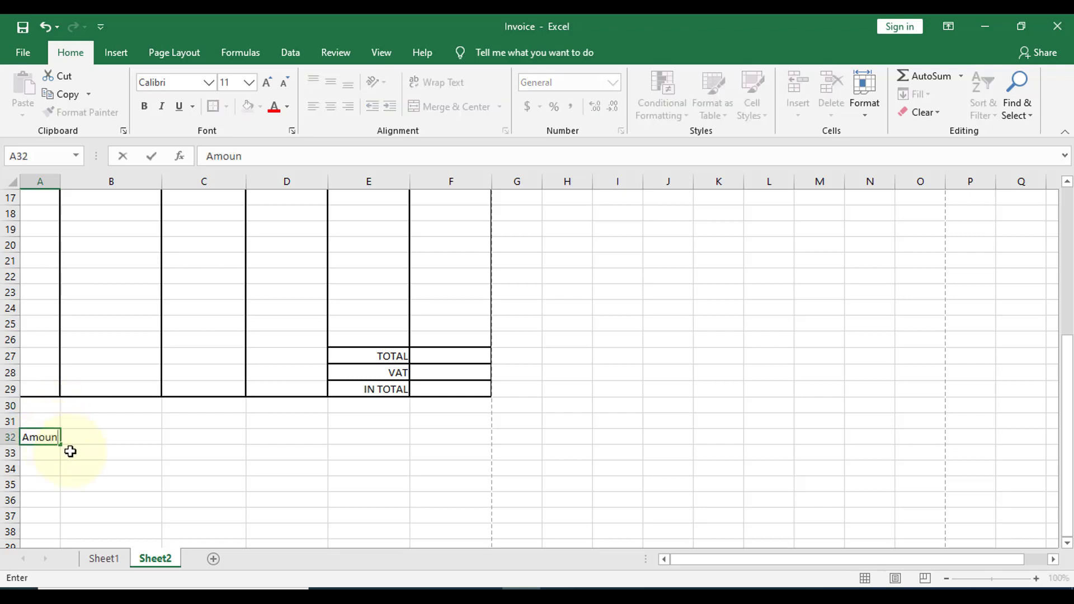
text(t In Words)
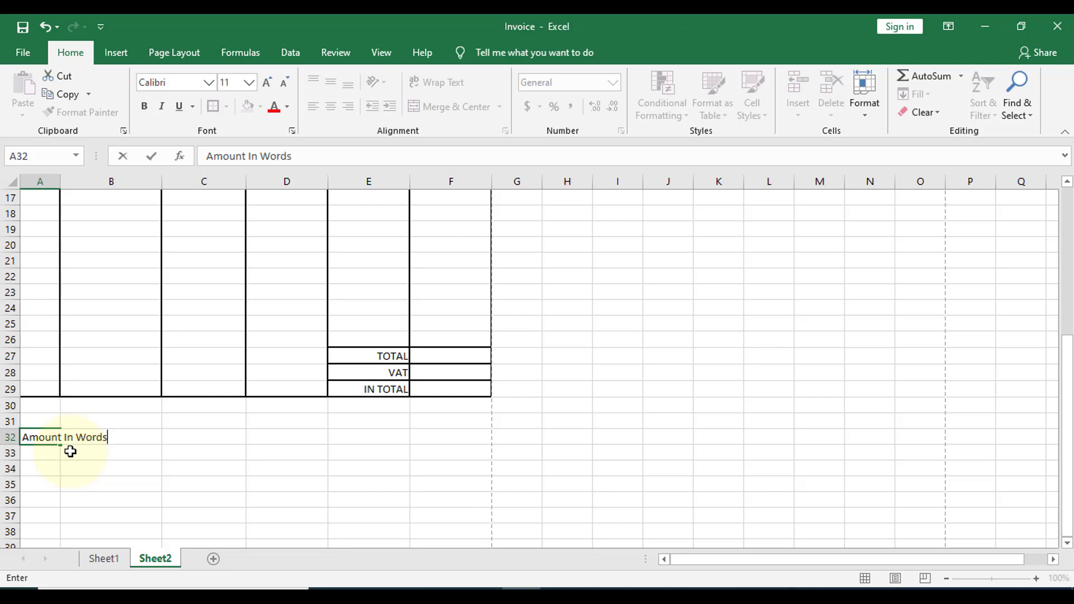
text(___________________________)
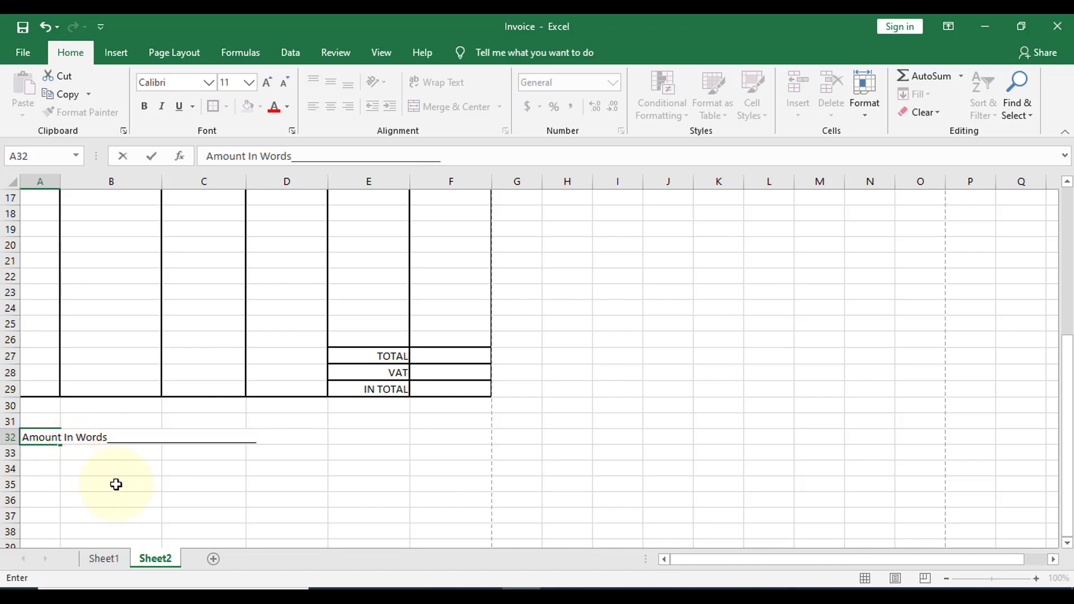
click(145, 466)
- Merge and center E32:F32 and enter "Sign" followed by an underscore line for the signature
click(399, 436)
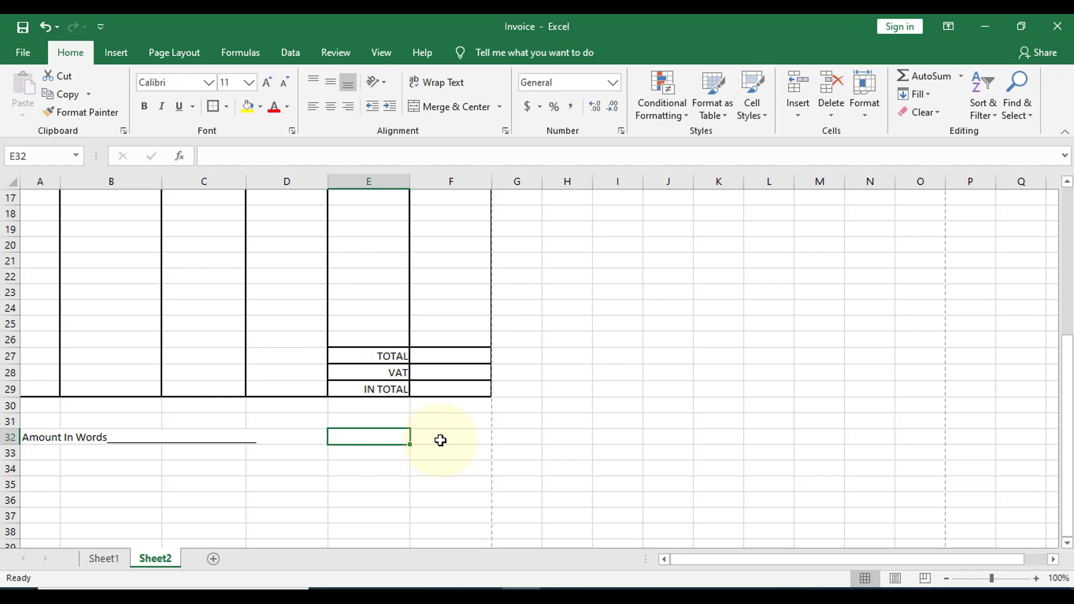
click(384, 452)
drag(371, 435, 473, 437)
click(435, 106)
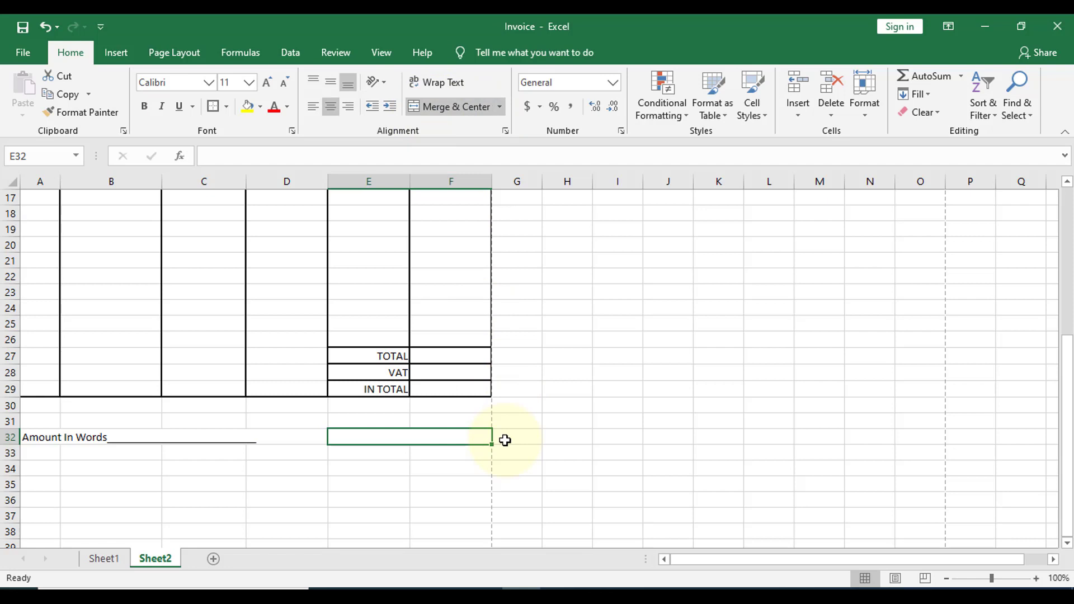
text(Sign)
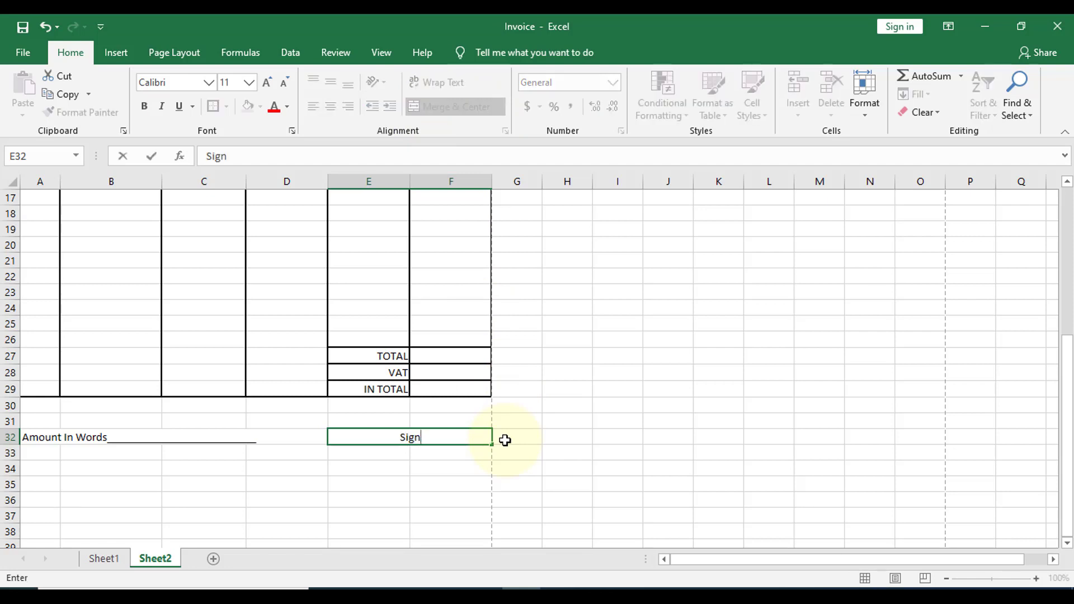
text( ________________)
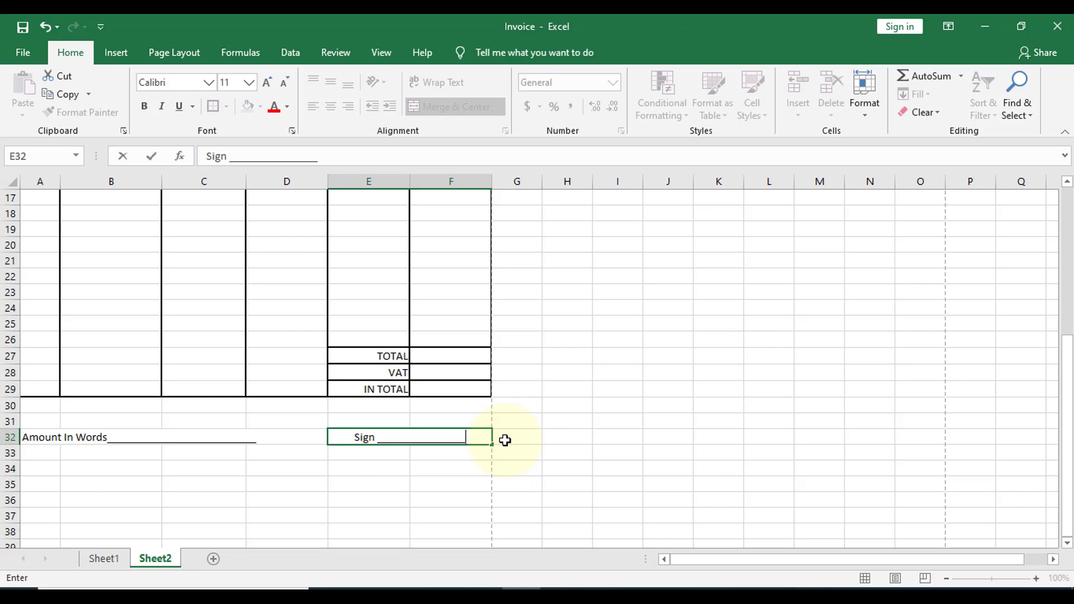
text(______)
key(Return)
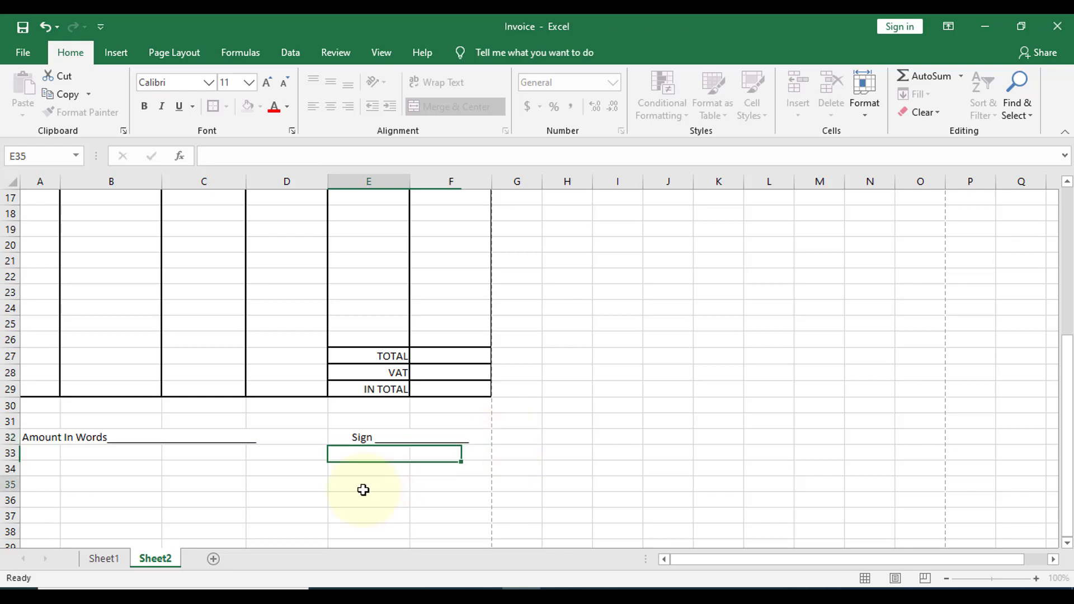
click(362, 489)
click(375, 442)
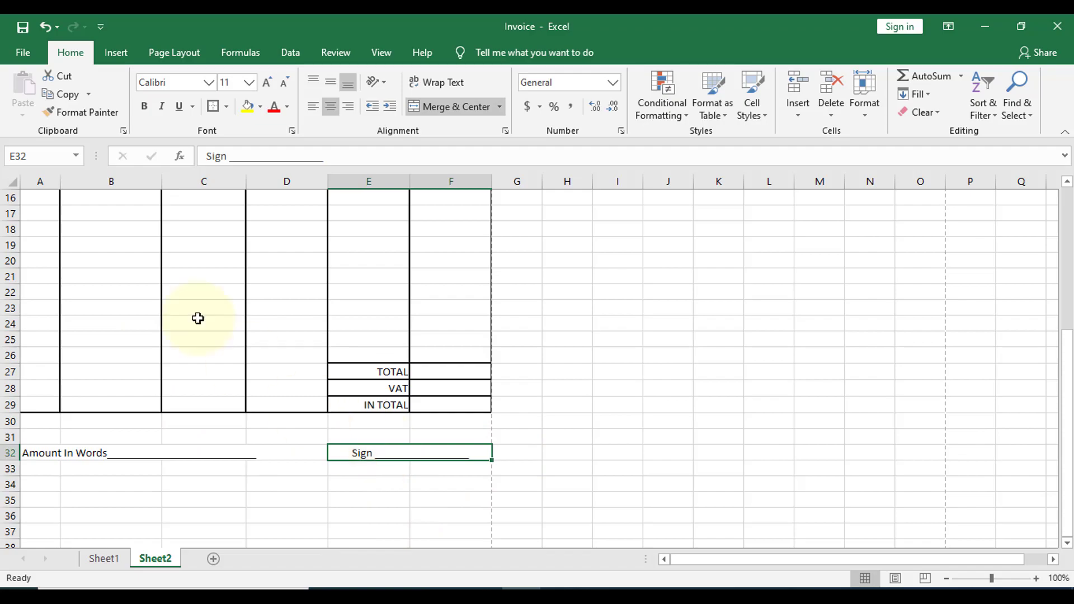
- Check the completed invoice layout in the print preview, then return to the sheet
click(24, 55)
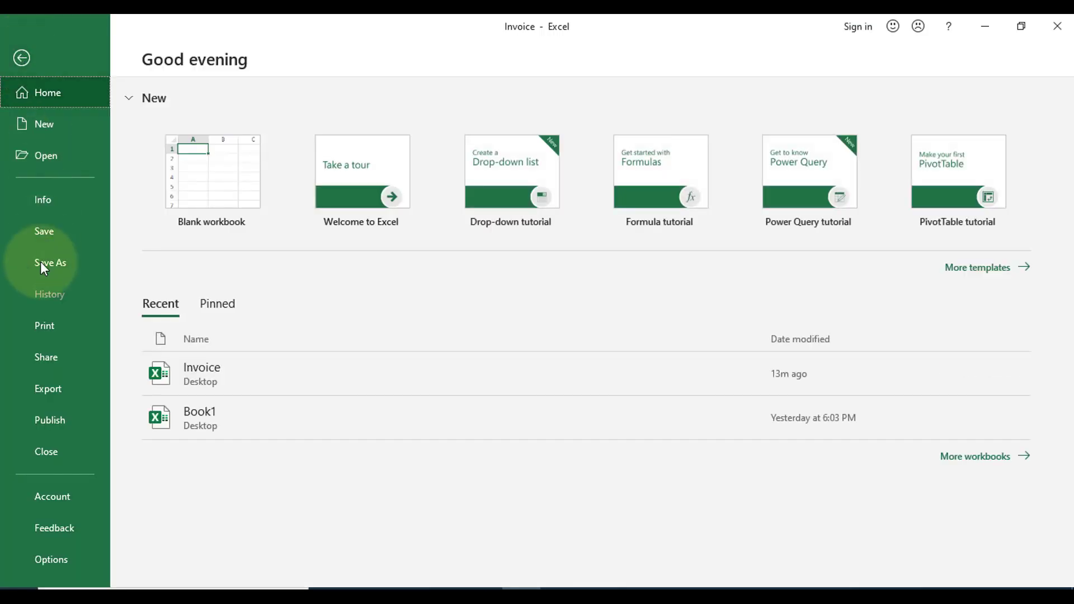
click(46, 332)
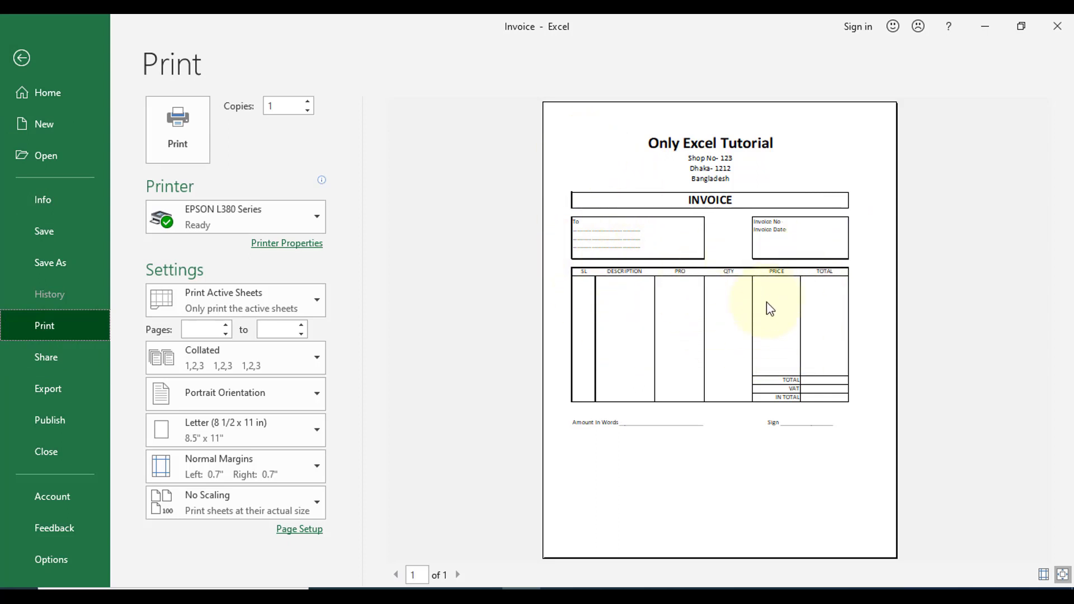
click(25, 58)
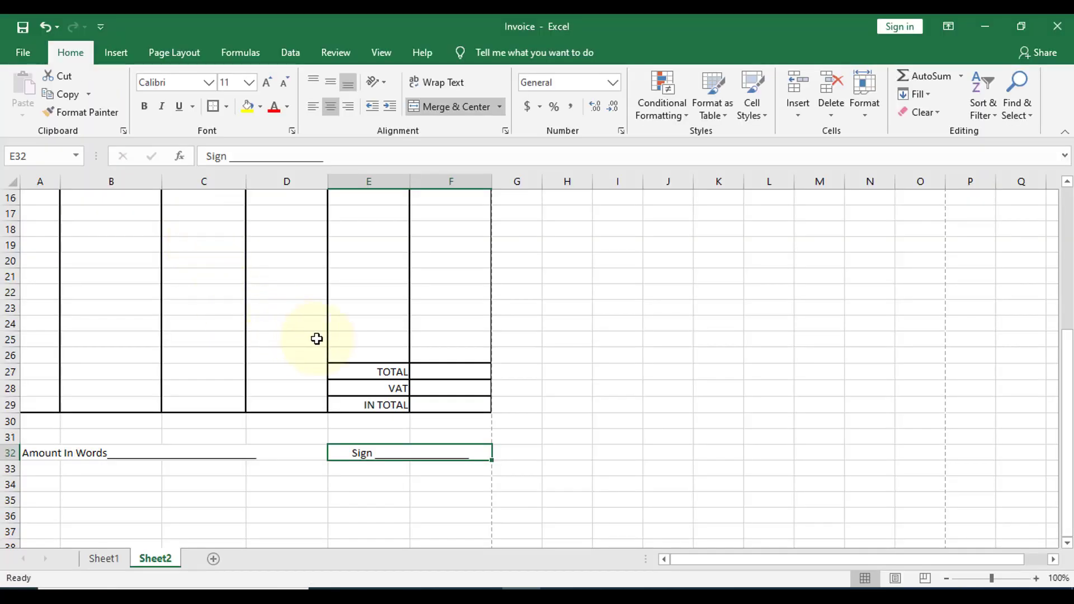
- Select the whole invoice from the title in A1 down to the signature line in row 32, columns A to F
ctrl+scroll(337, 338, down, 3)
ctrl+scroll(337, 338, down, 2)
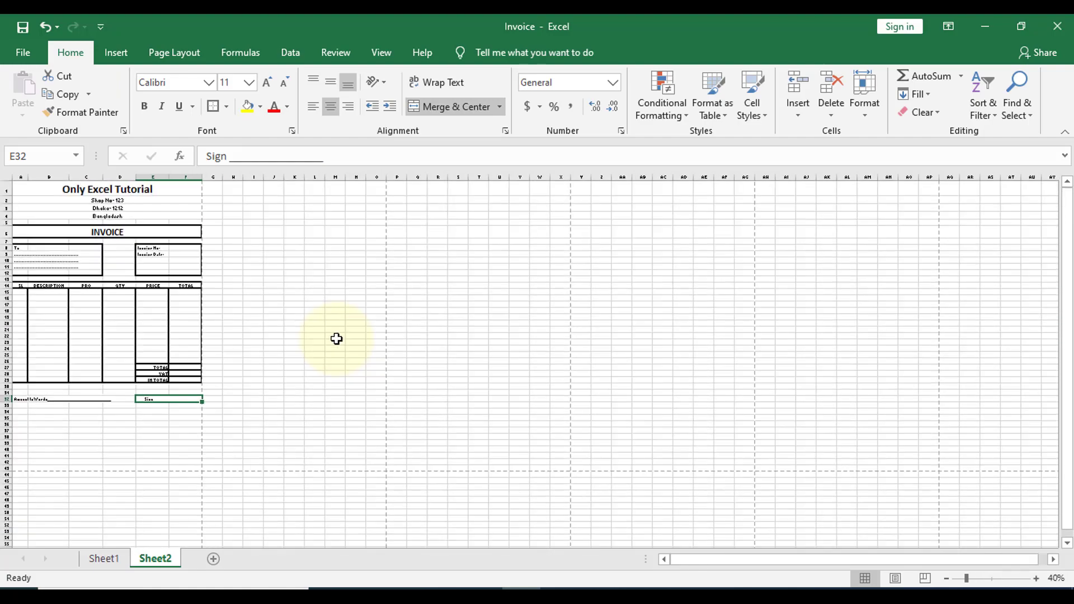
ctrl+scroll(337, 338, up, 2)
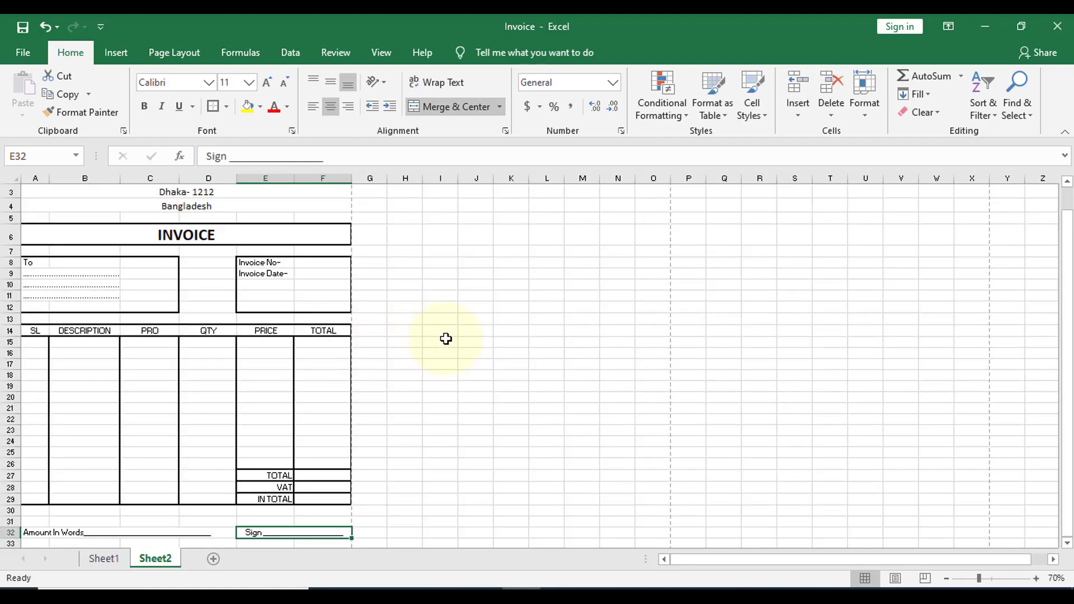
scroll(420, 337, up, 1)
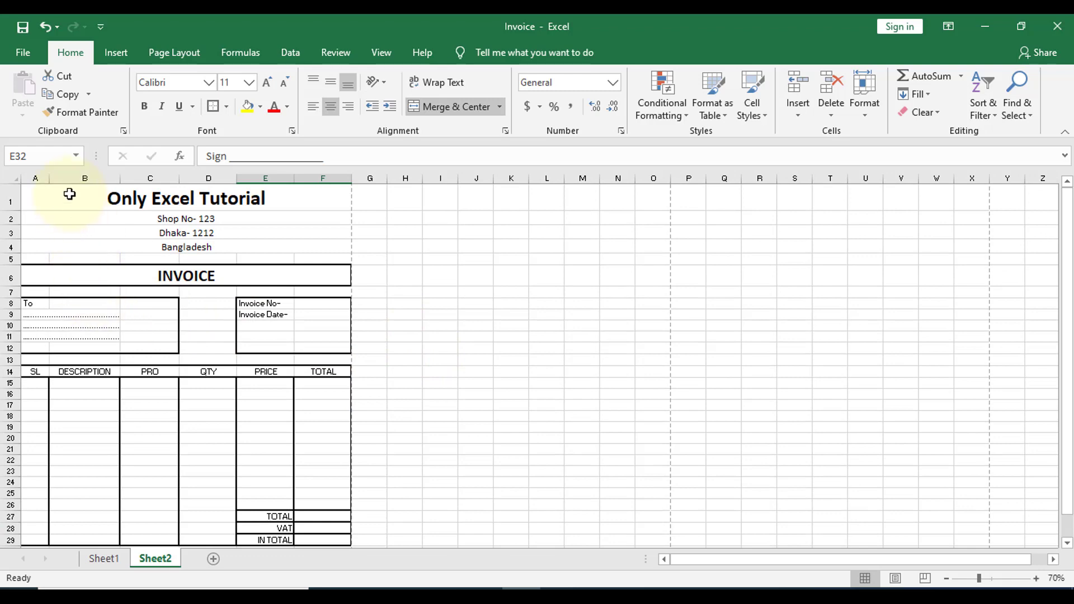
drag(69, 192, 279, 518)
scroll(354, 488, up, 1)
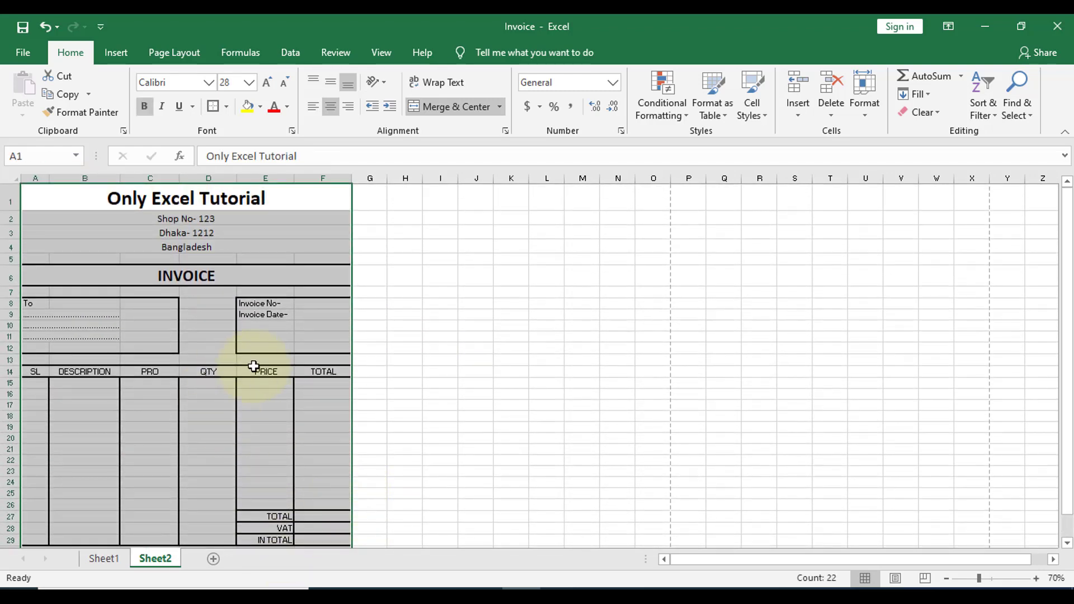